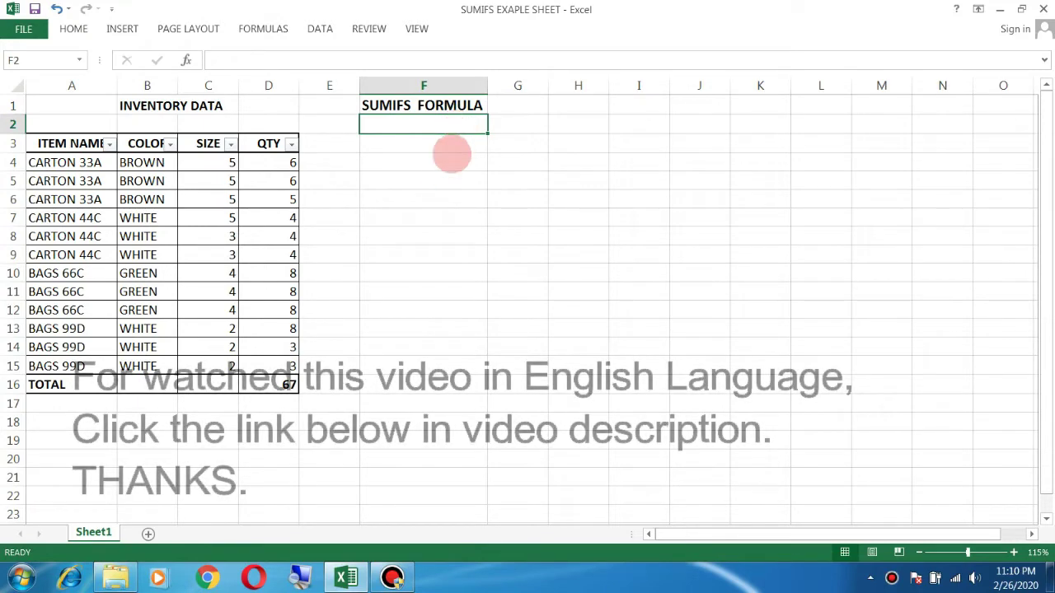
- Point out the inventory table, then its QTY and SIZE columns, before writing formulas
click(420, 105)
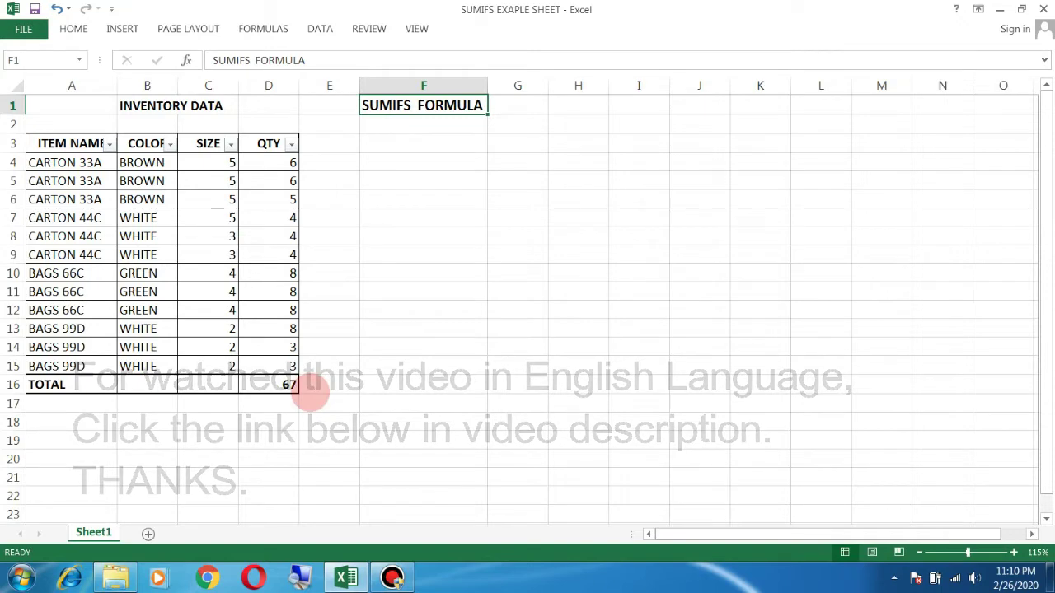
click(375, 237)
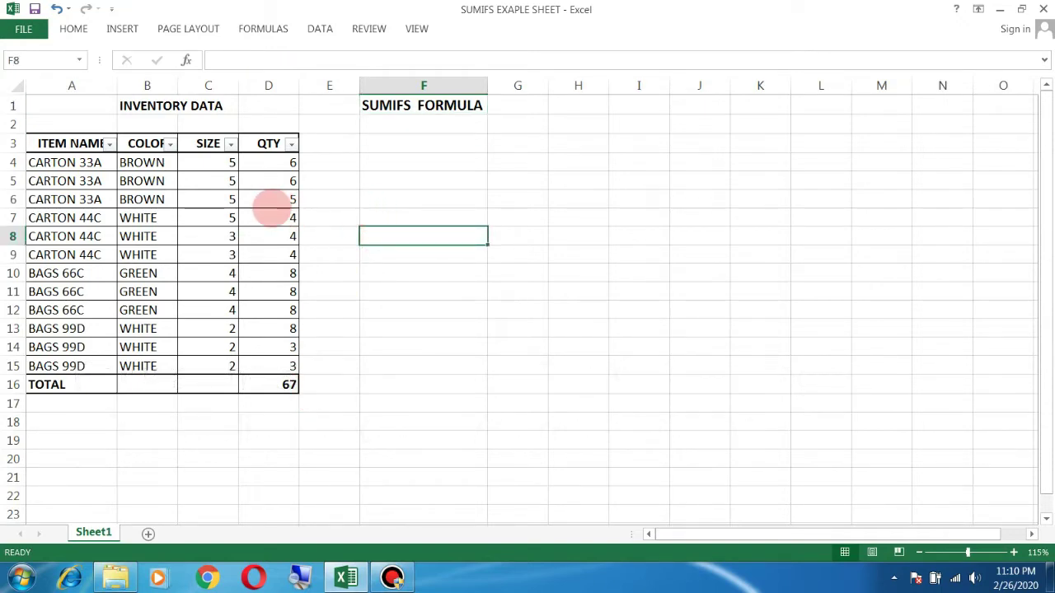
drag(73, 142, 282, 399)
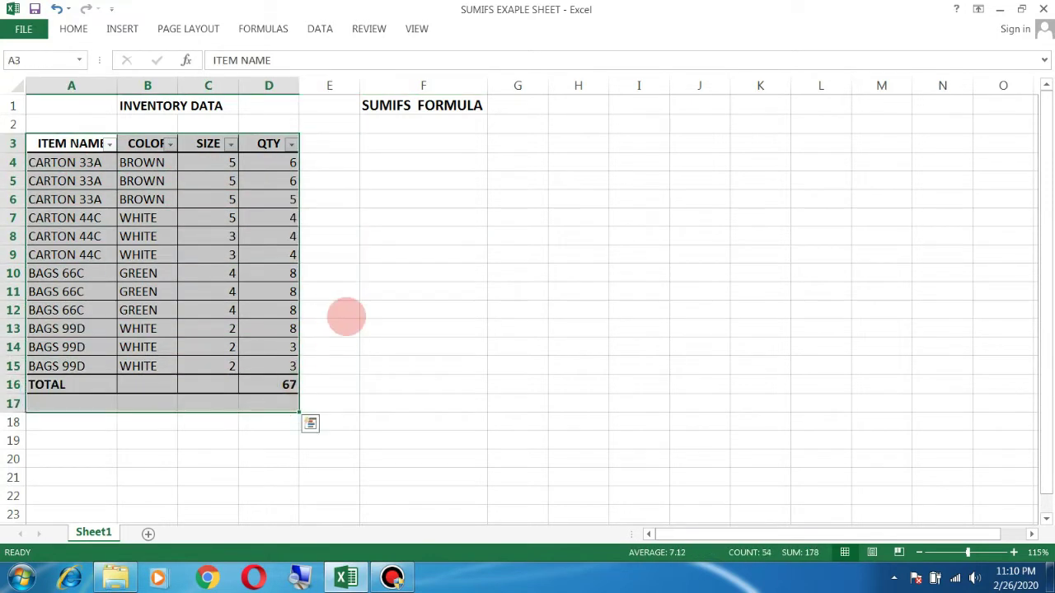
click(346, 314)
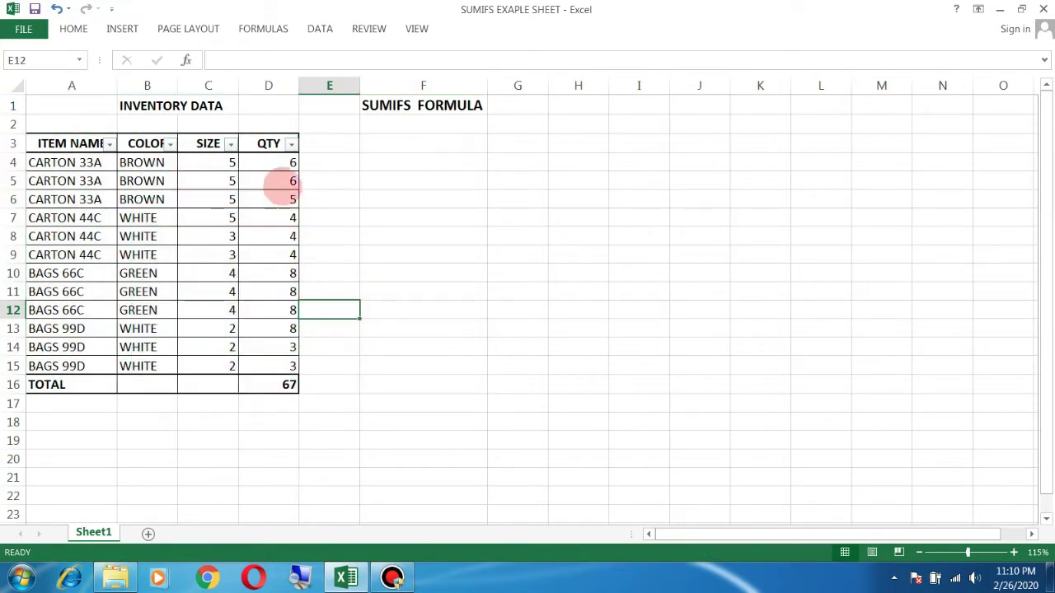
drag(272, 161, 272, 328)
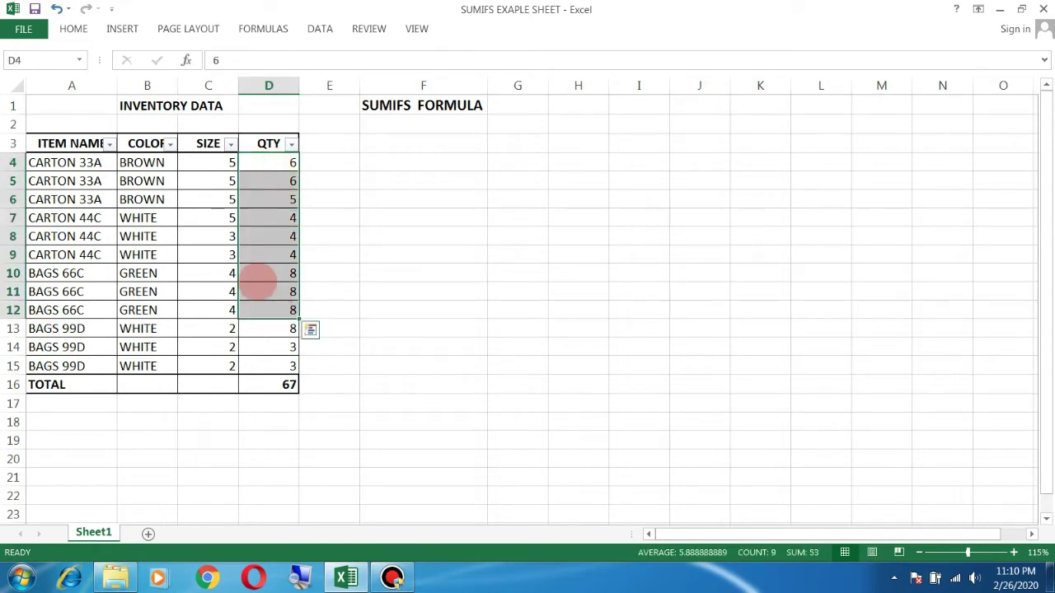
click(232, 162)
drag(232, 164, 232, 330)
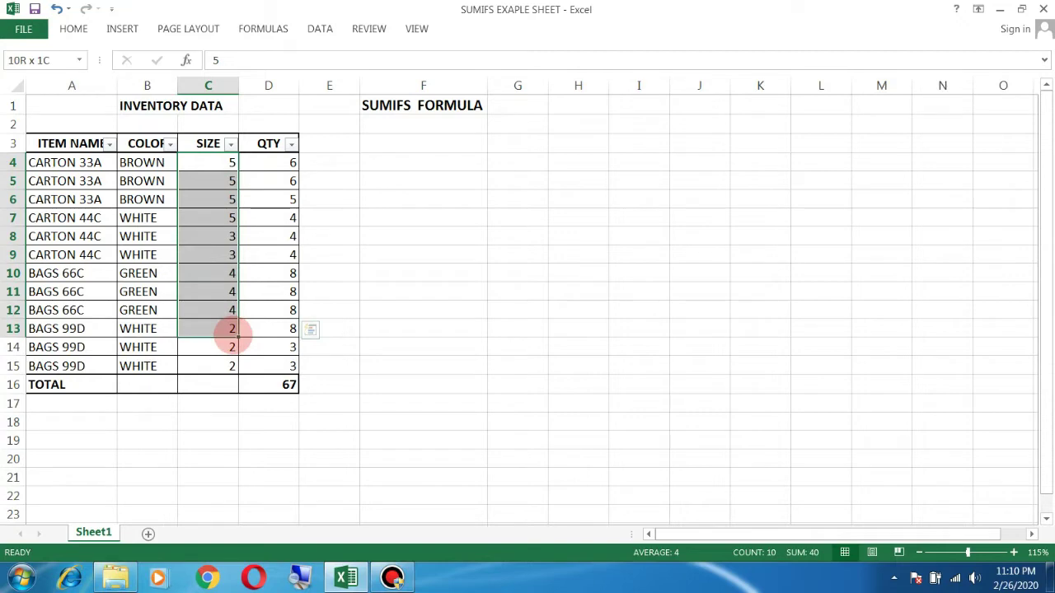
click(412, 236)
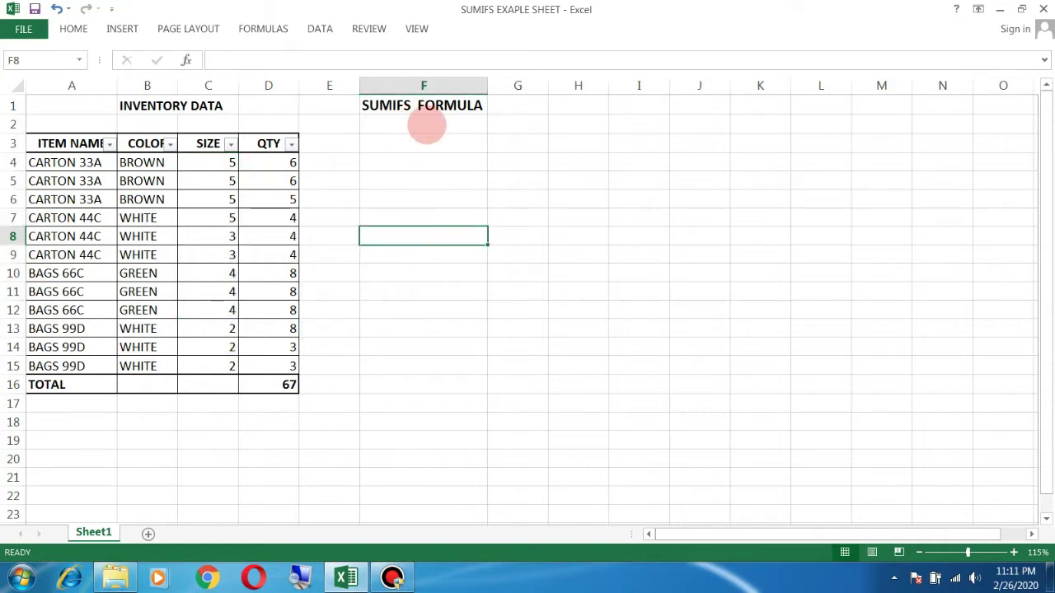
- Enter =SUMIFS(D4:D15,C4:C15,4) in F2 so it returns 24
click(426, 125)
text(=)
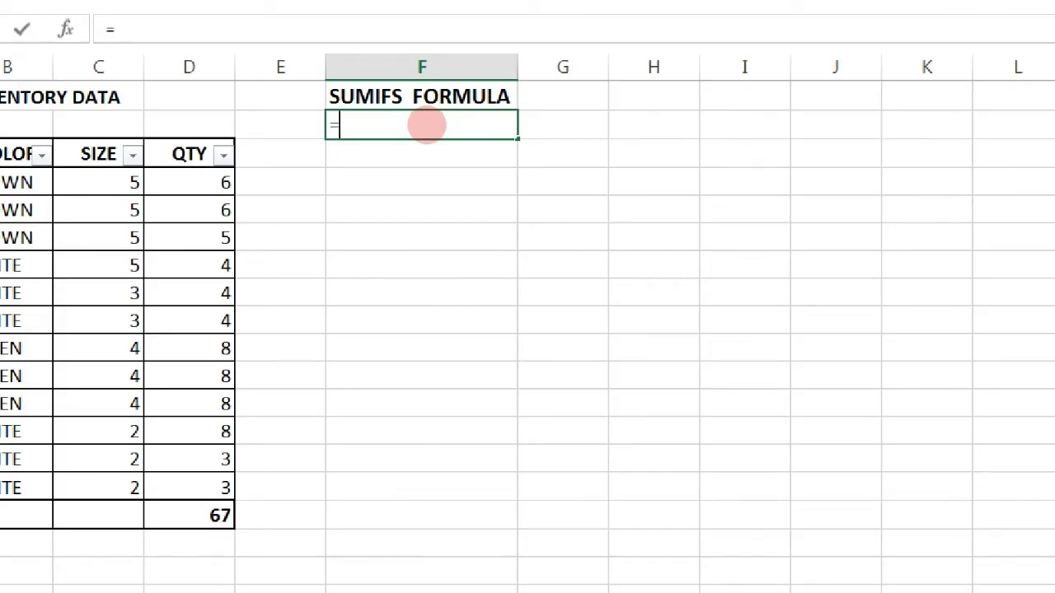
text(SUMIF)
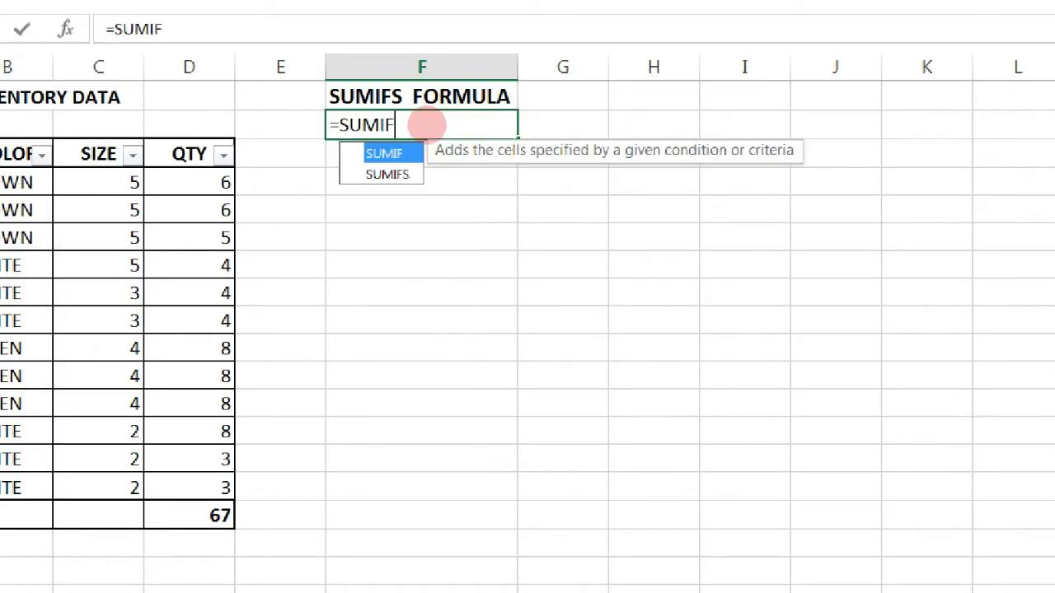
text(S)
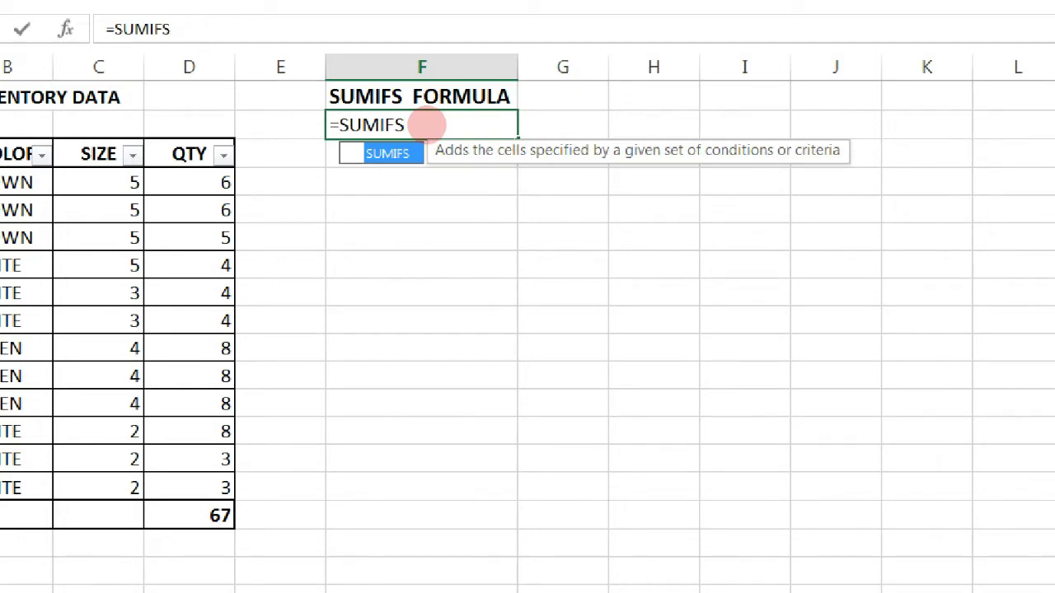
text(()
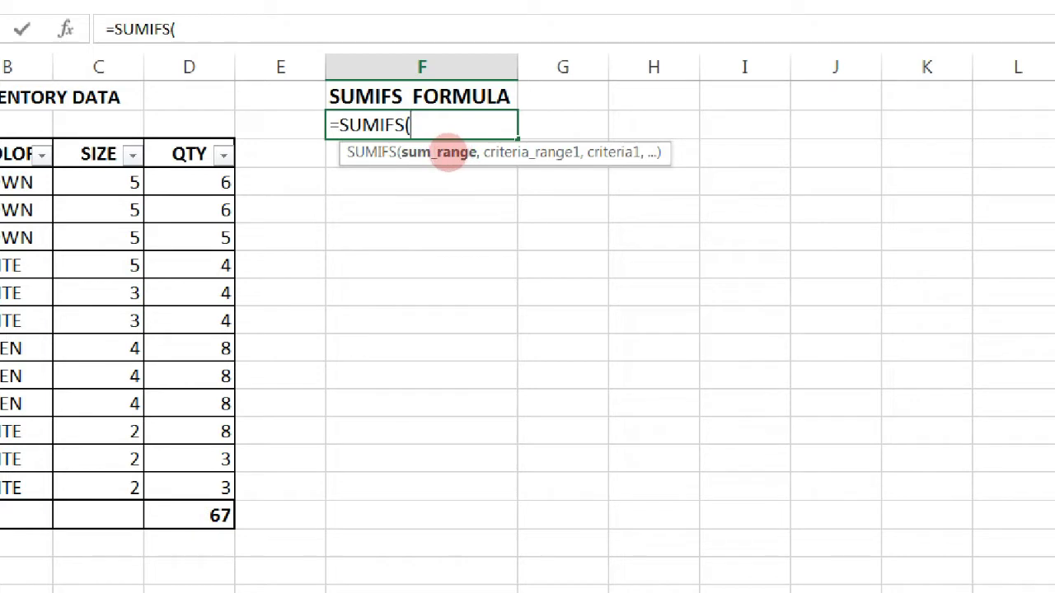
drag(263, 168, 267, 364)
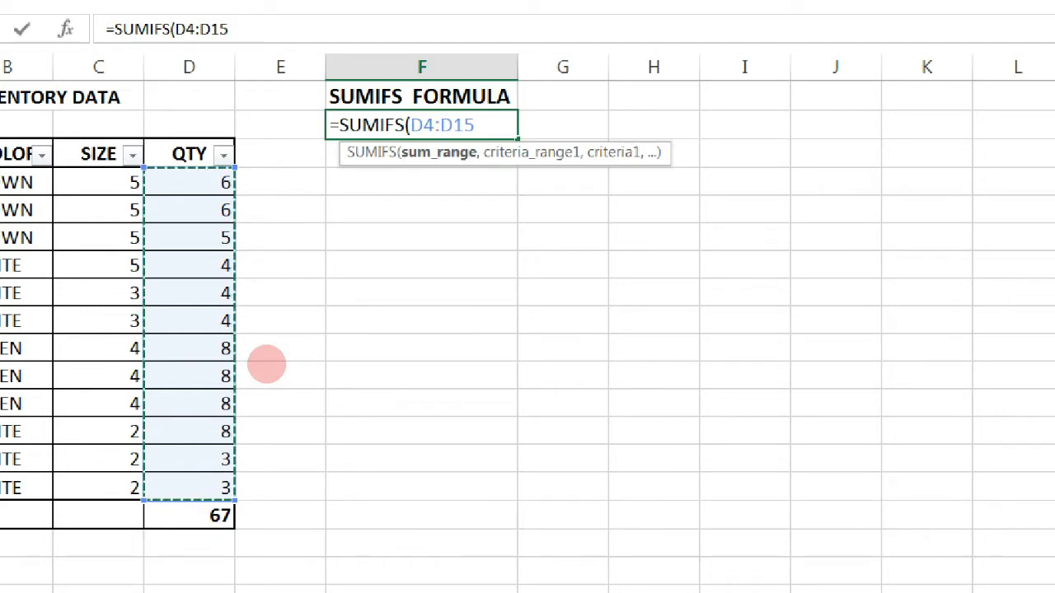
text(,)
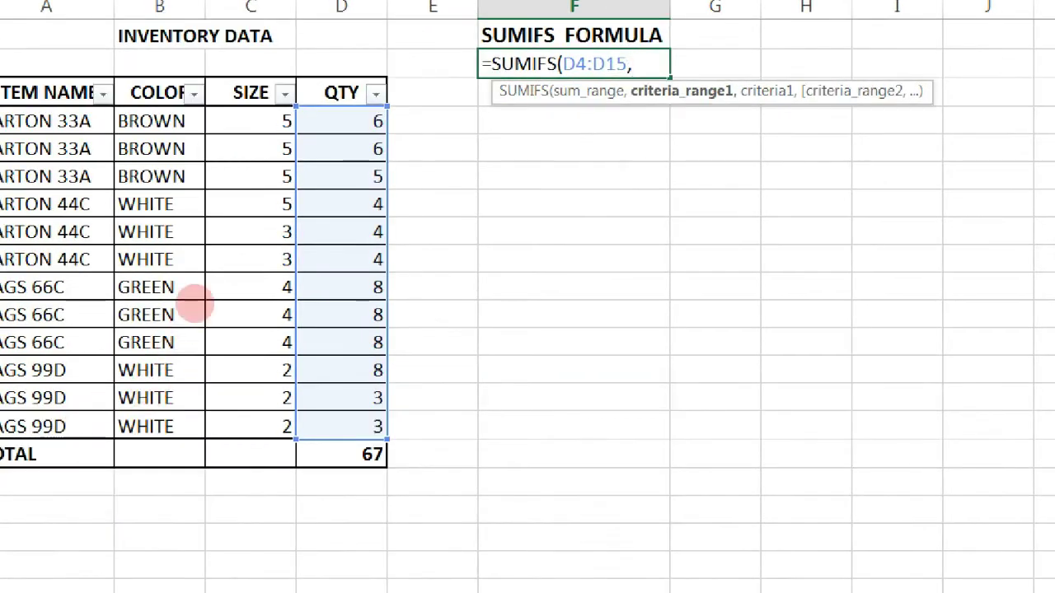
click(210, 130)
drag(210, 164, 209, 360)
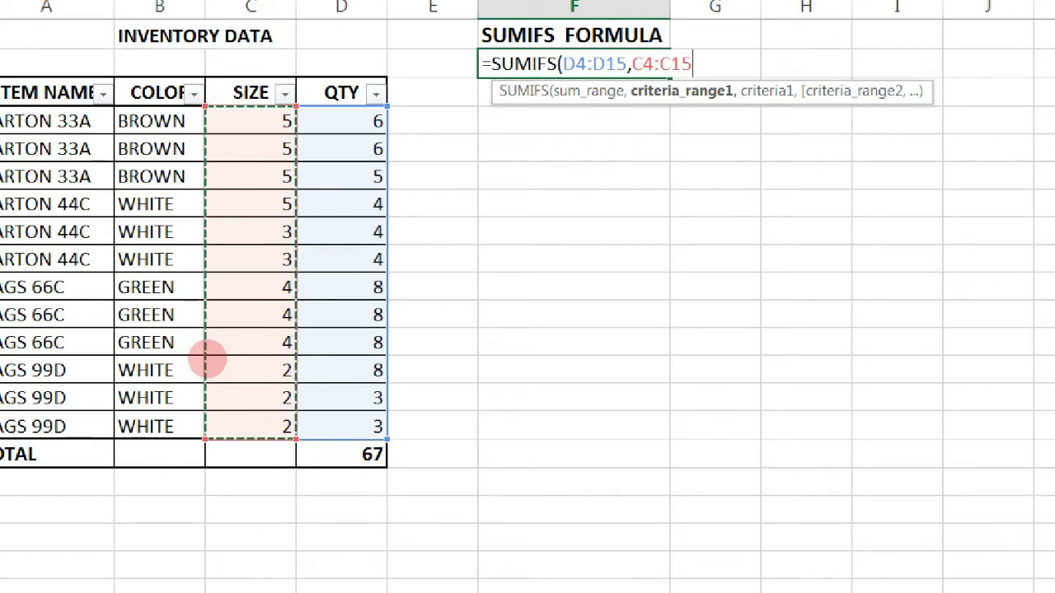
text(,4)
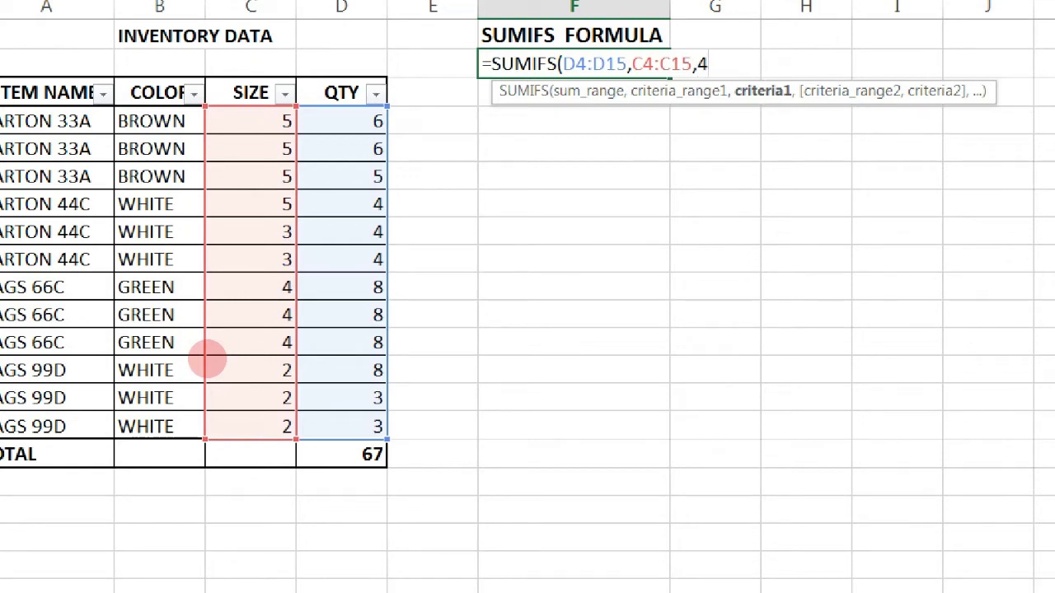
key(Return)
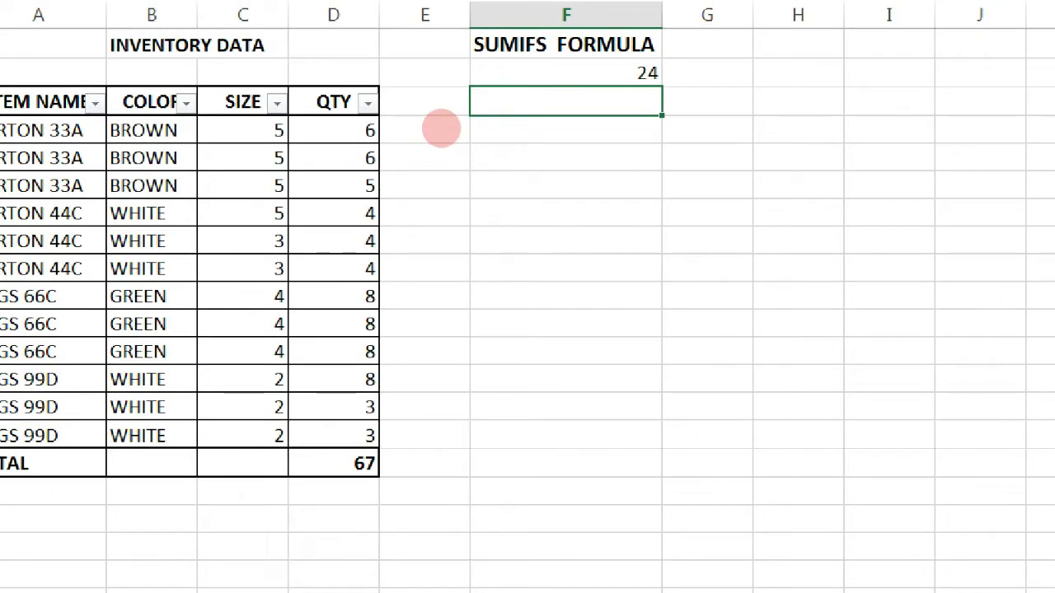
key(Up)
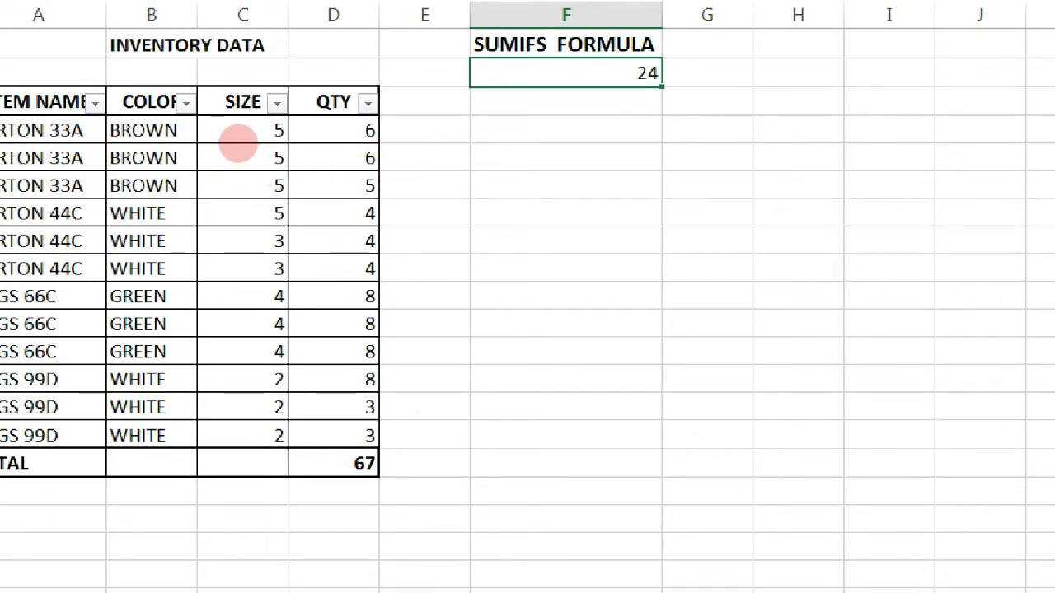
- Filter the SIZE column so only size 4 rows are shown
click(277, 102)
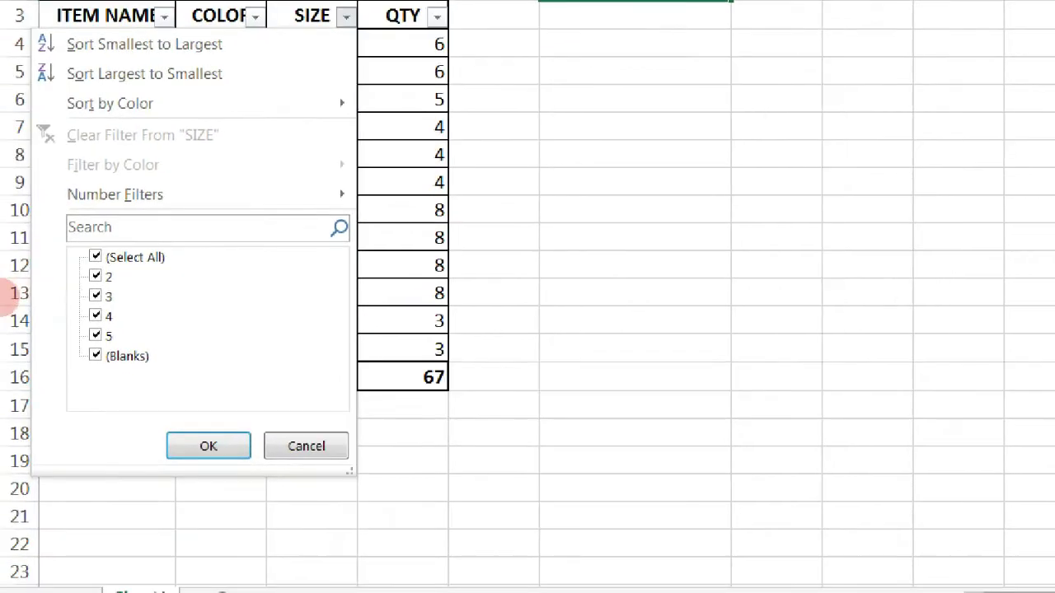
click(96, 256)
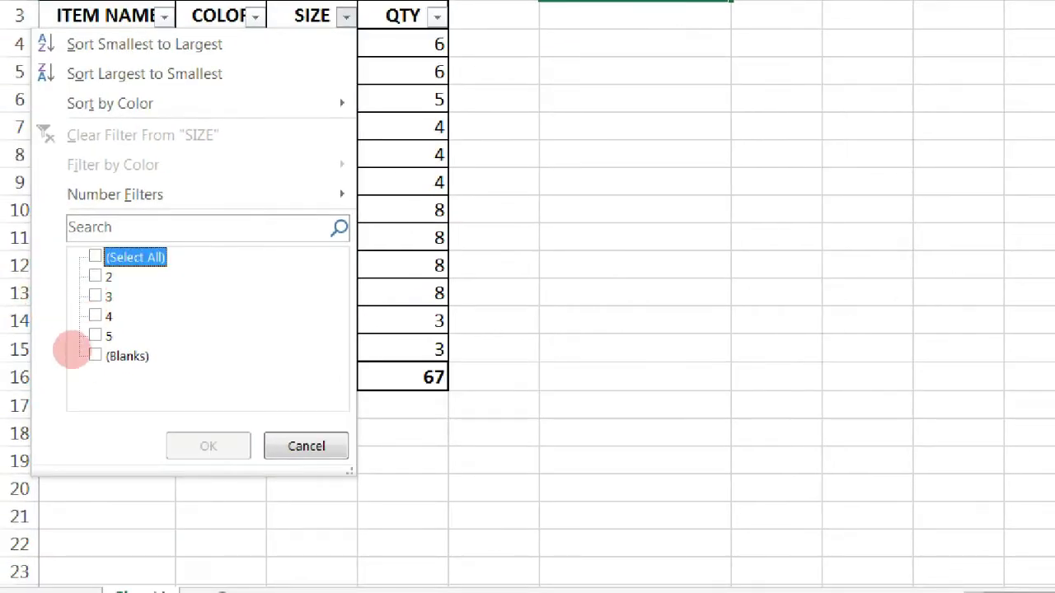
click(96, 316)
click(208, 446)
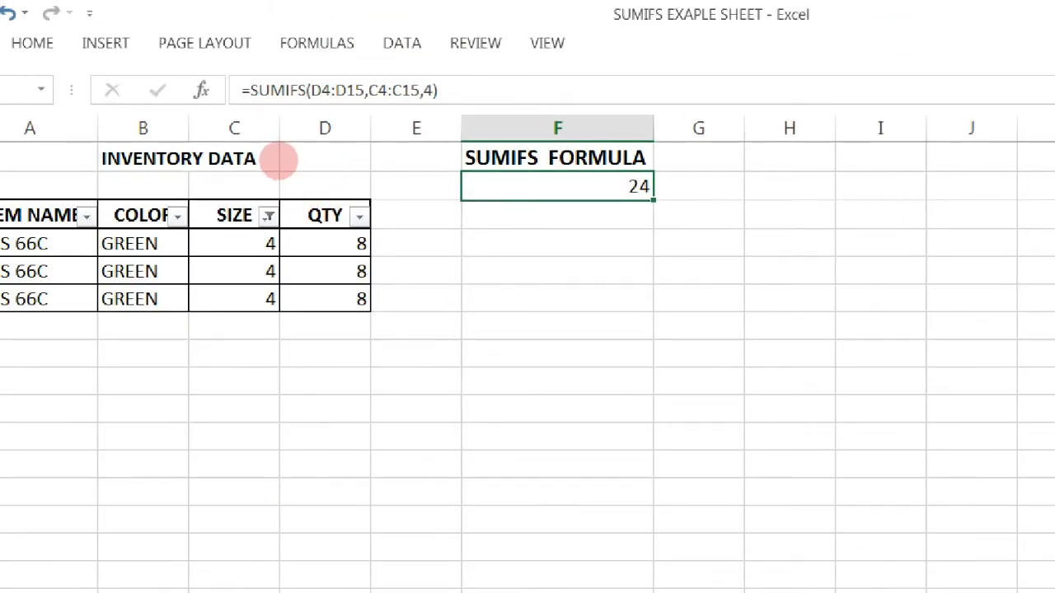
- Check the three visible QTY values of 8, confirming the 24 total
key(Left)
key(Left)
key(Down)
key(Down)
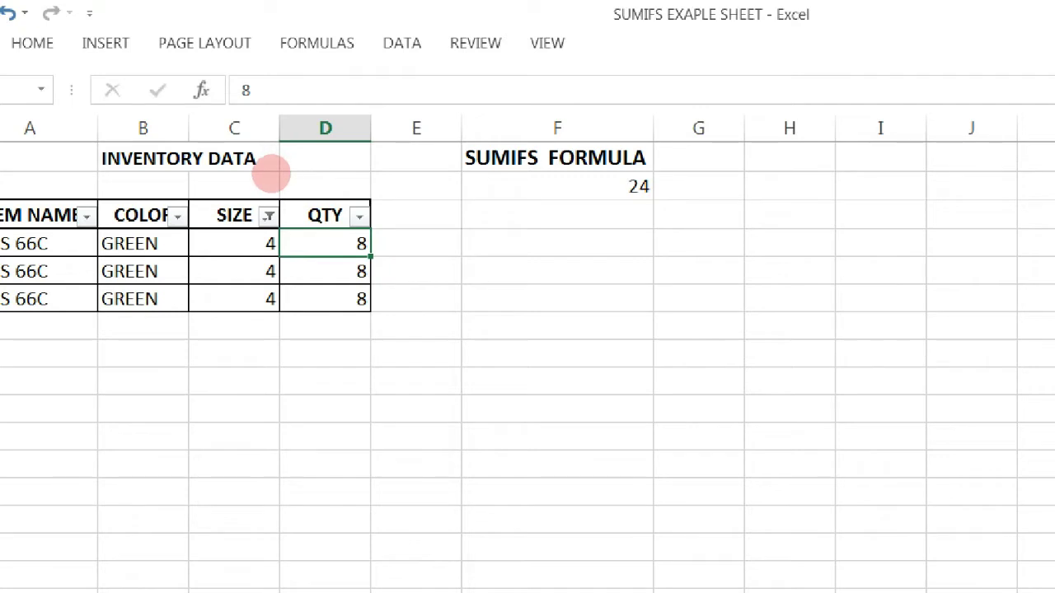
key(Down)
key(Down)
key(Down)
key(Up)
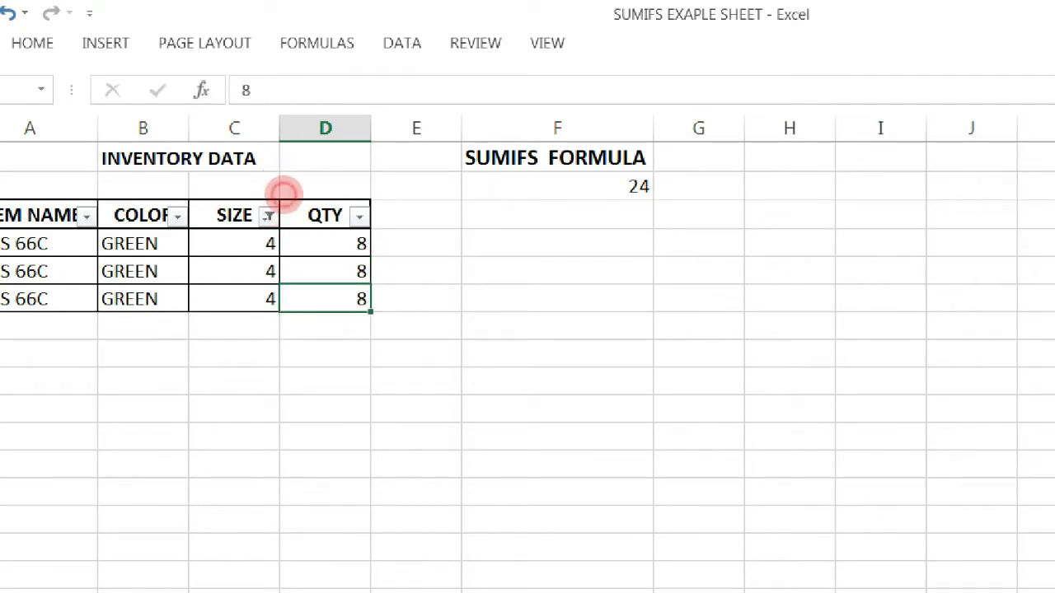
key(Up)
key(Up)
key(Up)
key(Right)
key(Right)
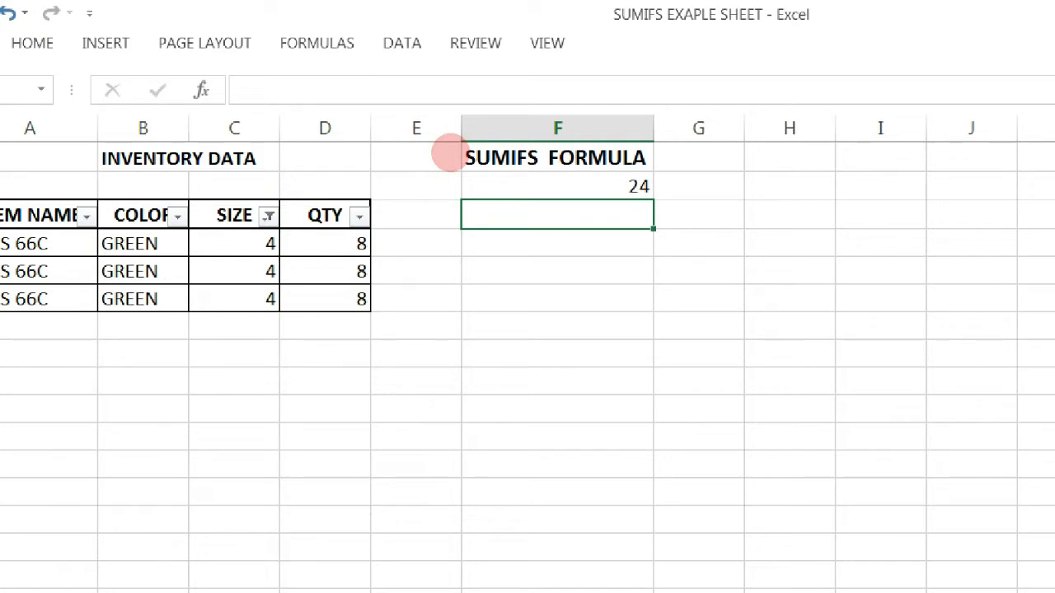
- Clear the size filter and enter =SUMIFS(D4:D15,C4:C15,">4") in F3, giving 21
key(alt+a)
key(c)
text(=)
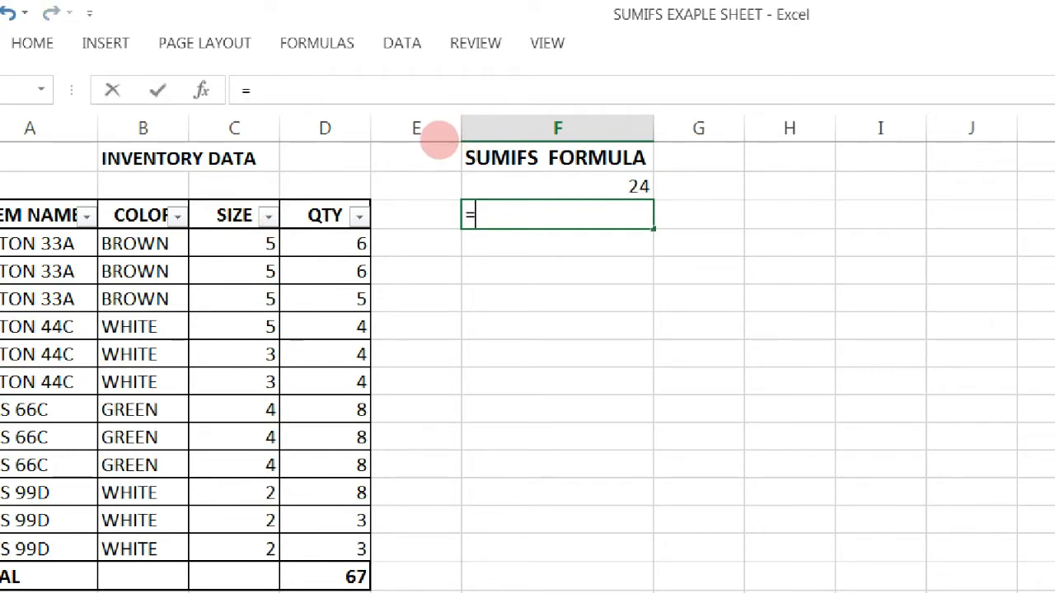
text(SUMIFS)
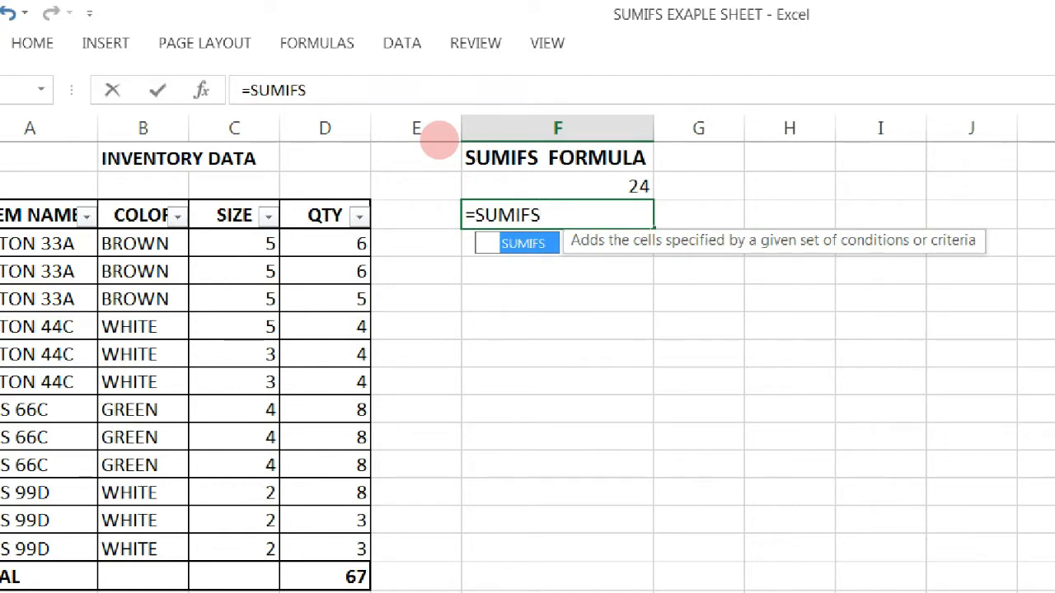
text(()
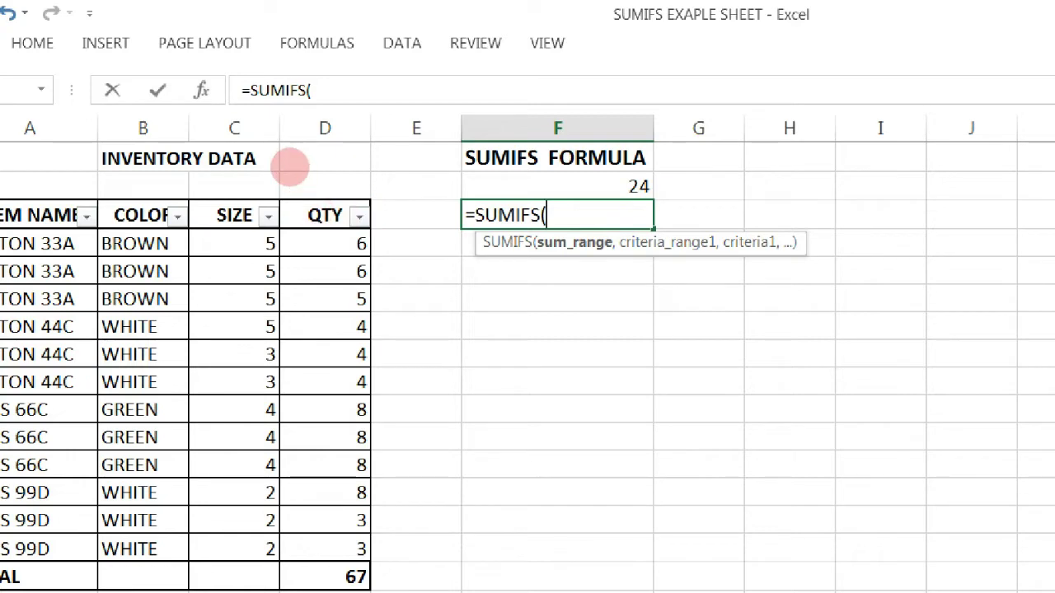
click(325, 243)
drag(325, 243, 325, 549)
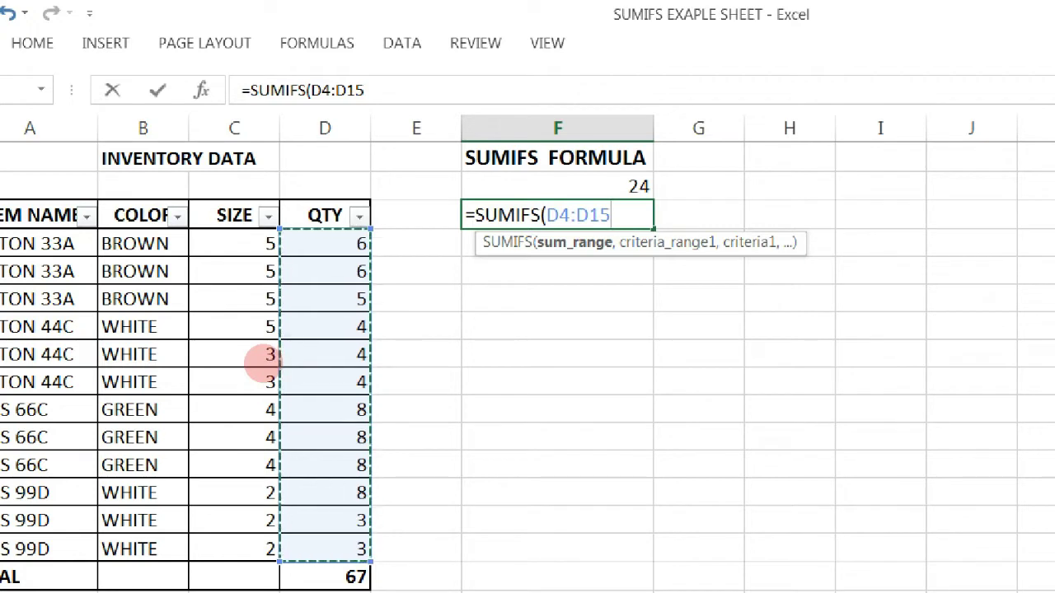
text(,)
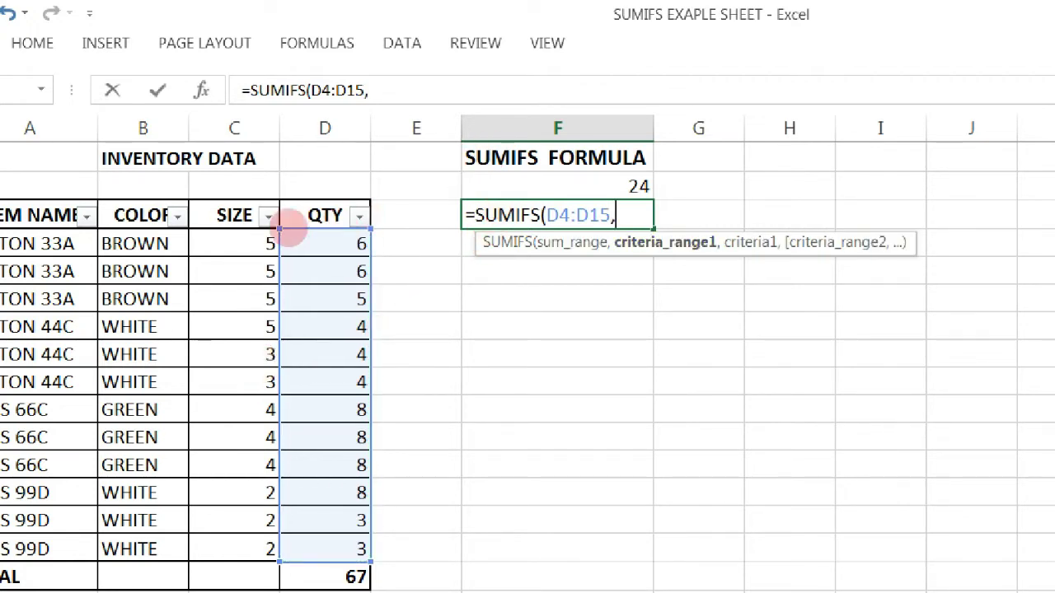
click(234, 243)
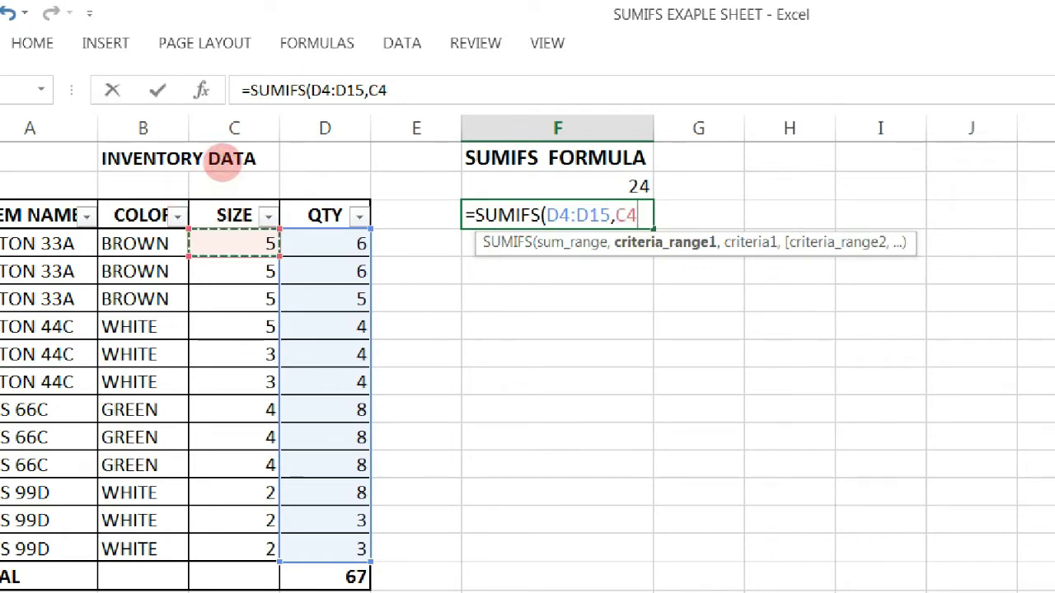
drag(223, 161, 207, 359)
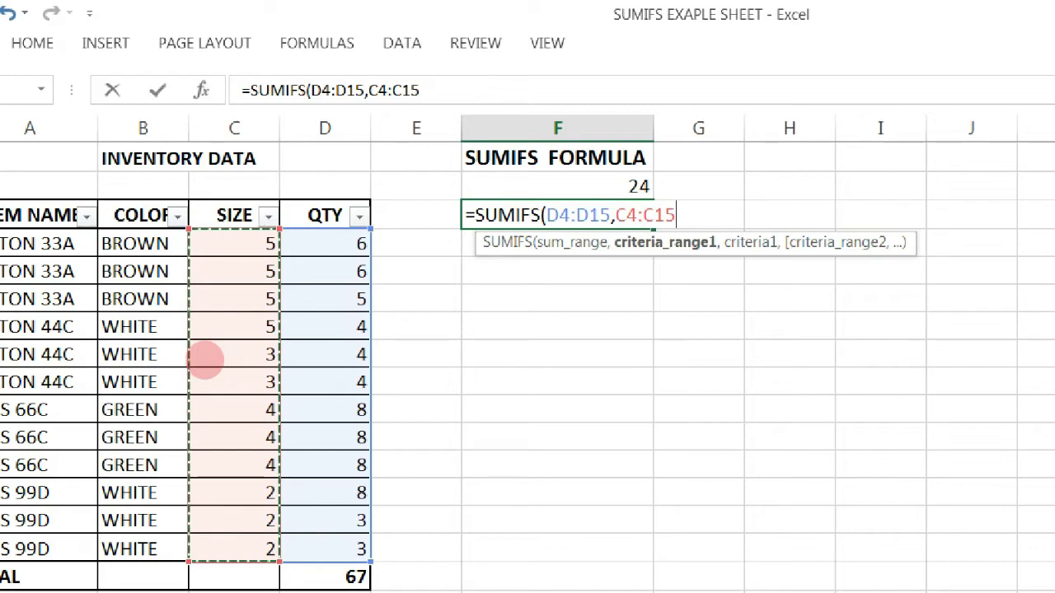
text(,">4)
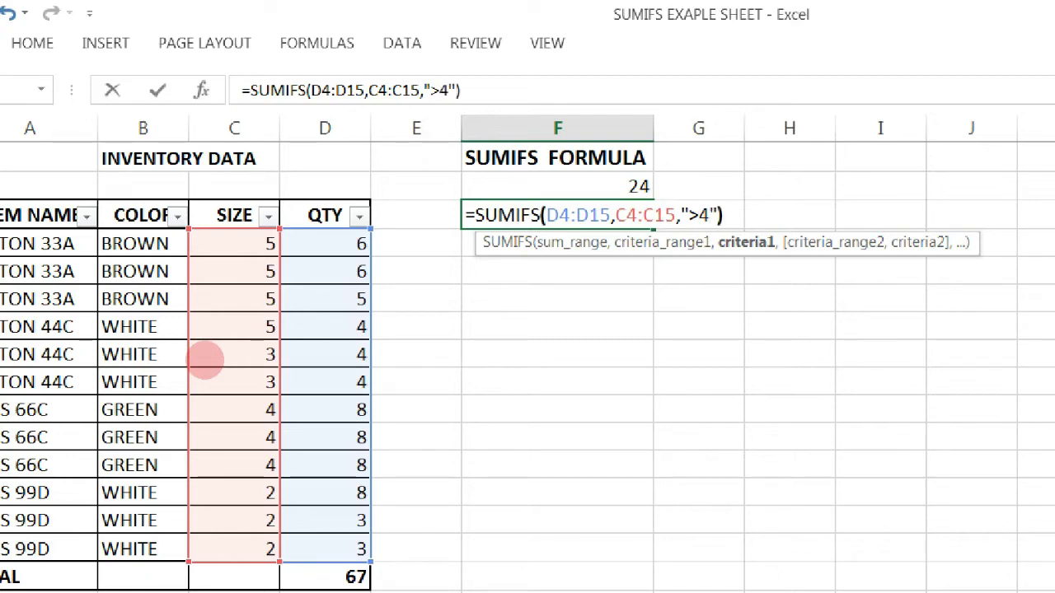
key(Return)
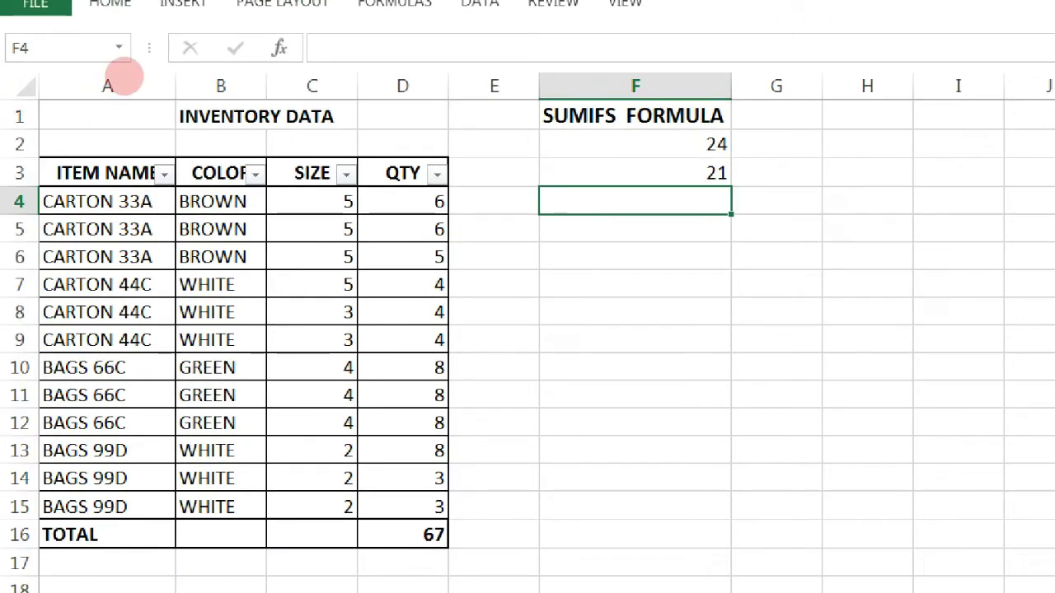
key(Up)
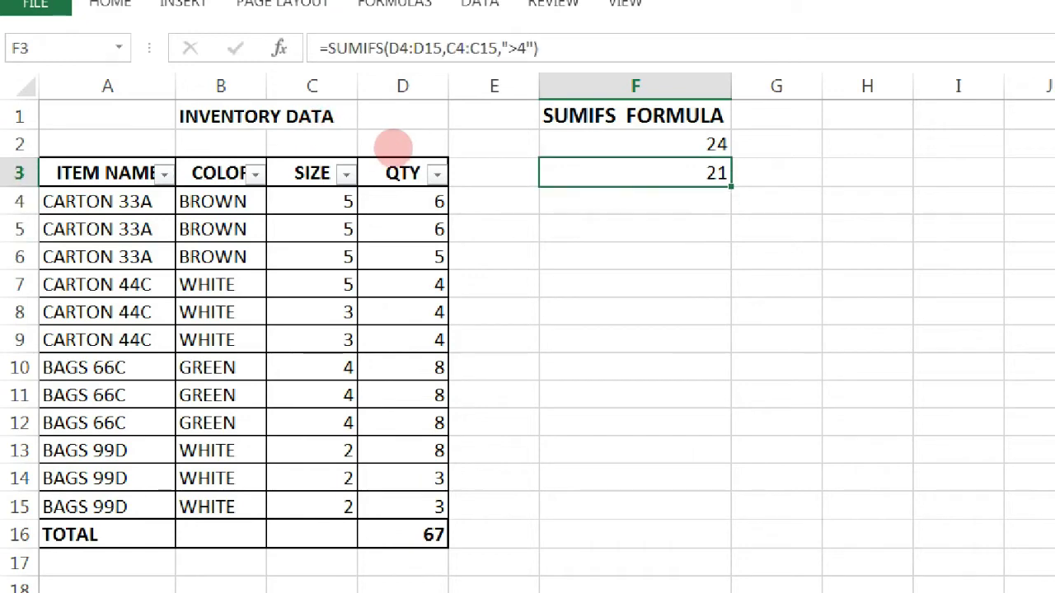
click(345, 173)
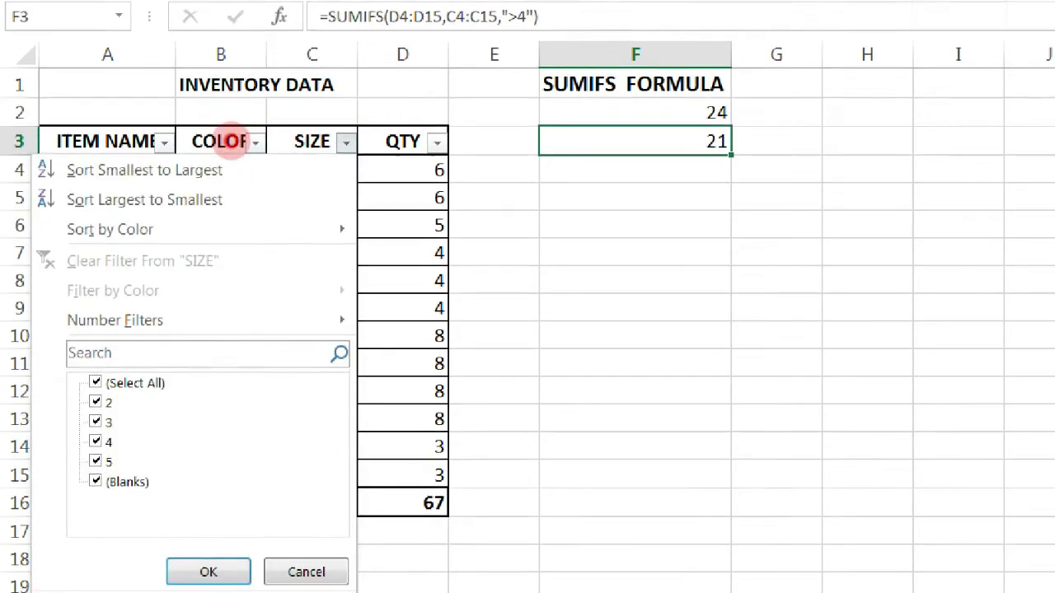
click(95, 290)
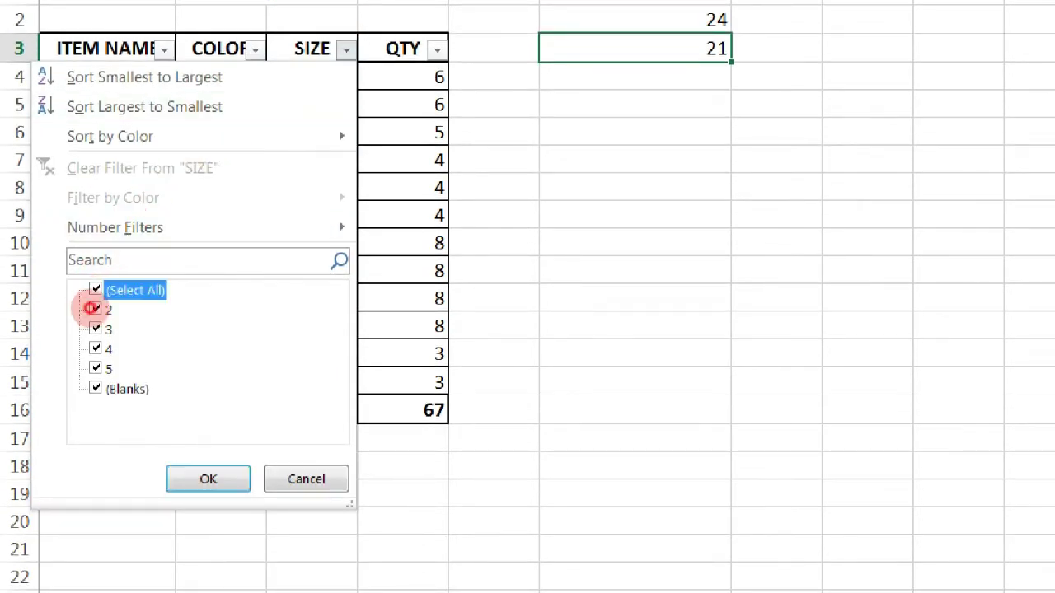
click(95, 368)
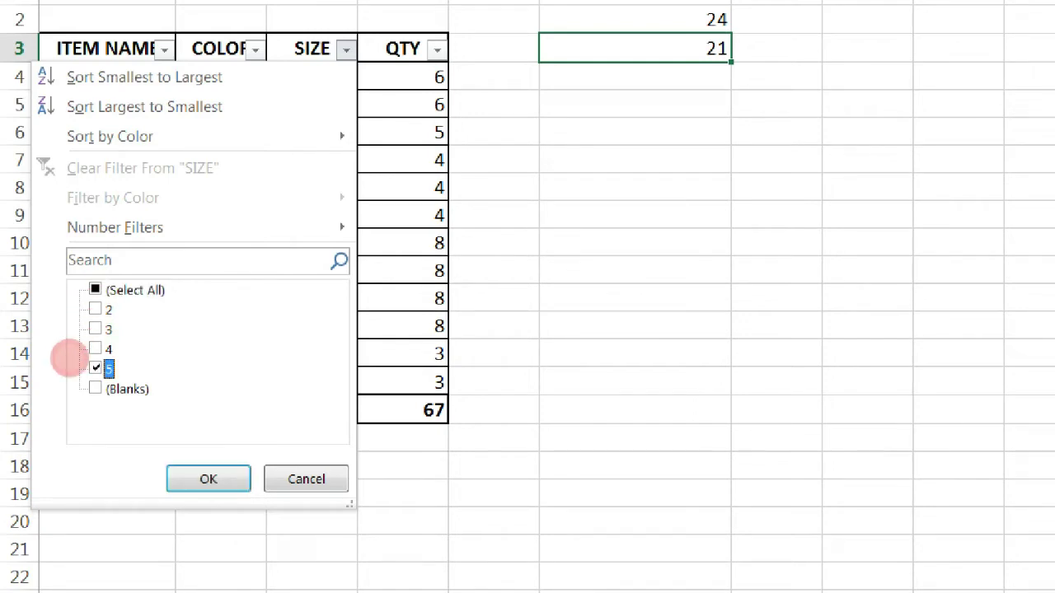
key(Return)
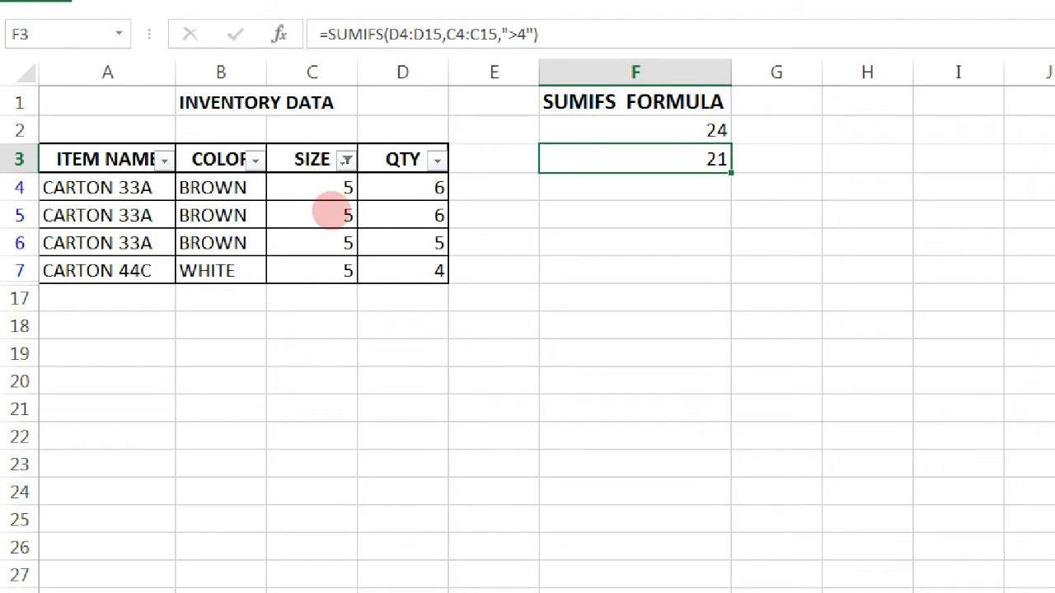
drag(403, 271, 403, 188)
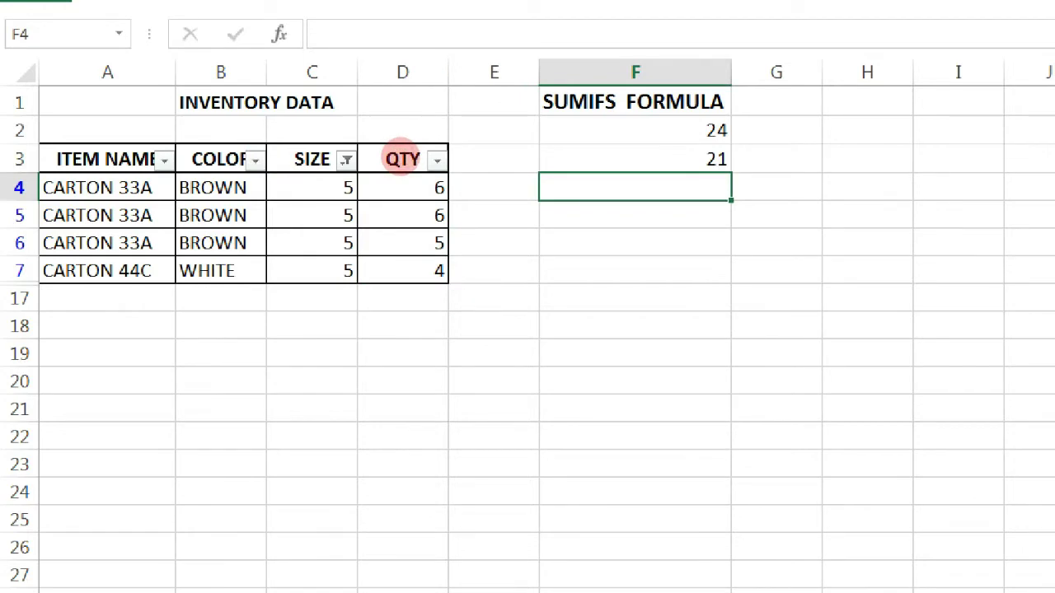
key(ctrl+z)
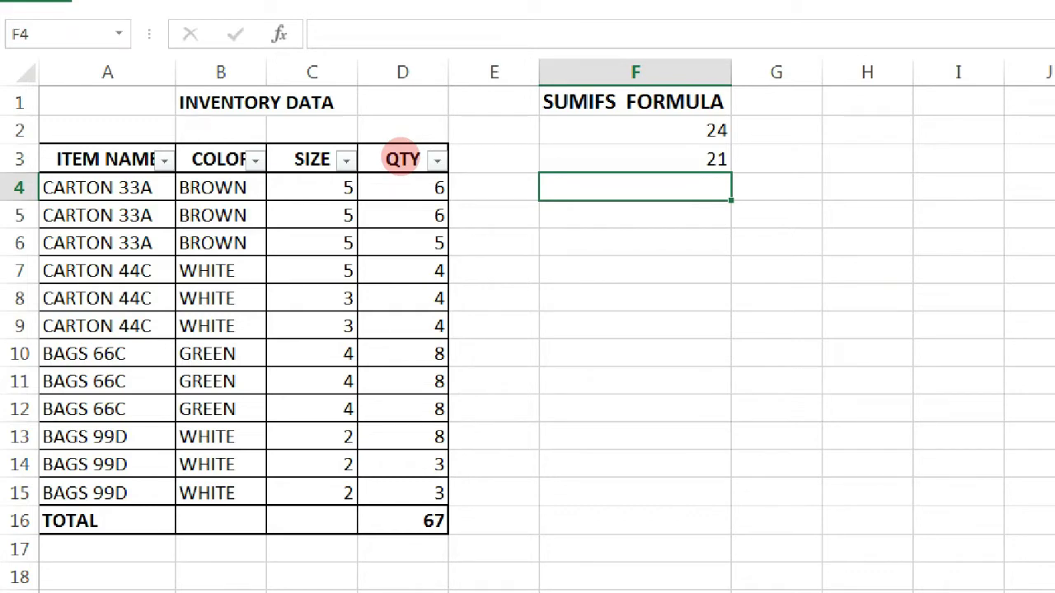
- Enter =SUMIFS(D4:D15,C4:C15,"<>4") in F4 so it returns 43
text(=SUM)
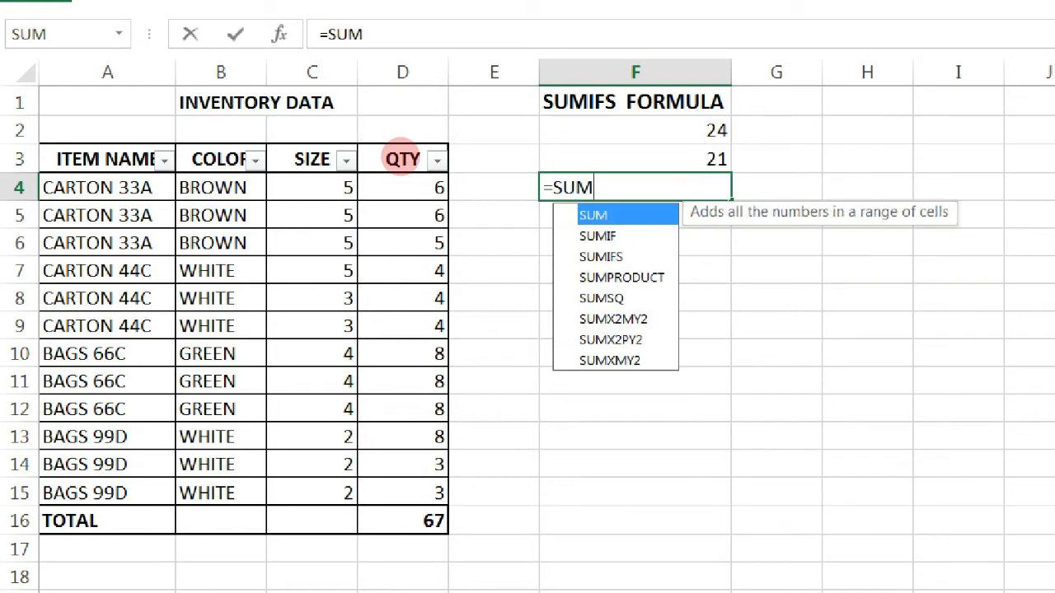
text(IFS()
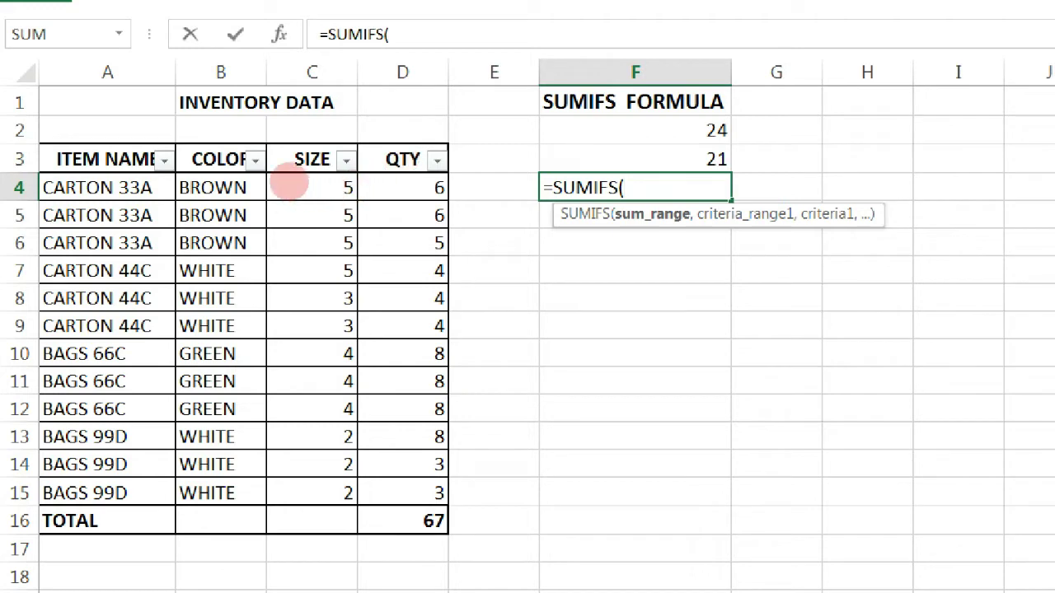
key(Left)
key(Left)
key(shift+Down)
key(shift+Down)
key(shift+Down)
key(shift+Down)
key(shift+Down)
key(shift+Down)
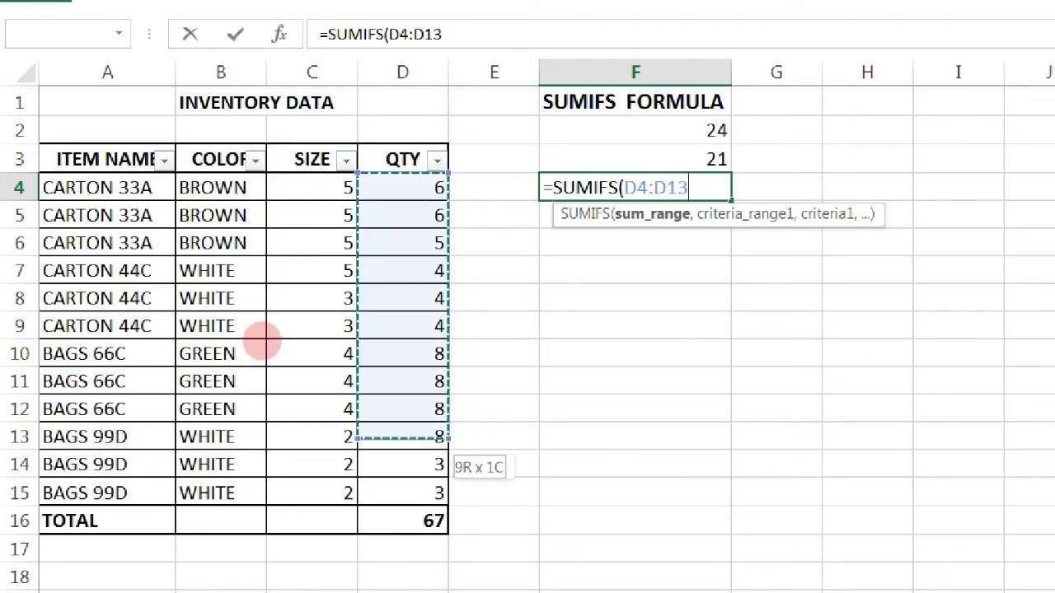
key(shift+Down)
key(shift+Down)
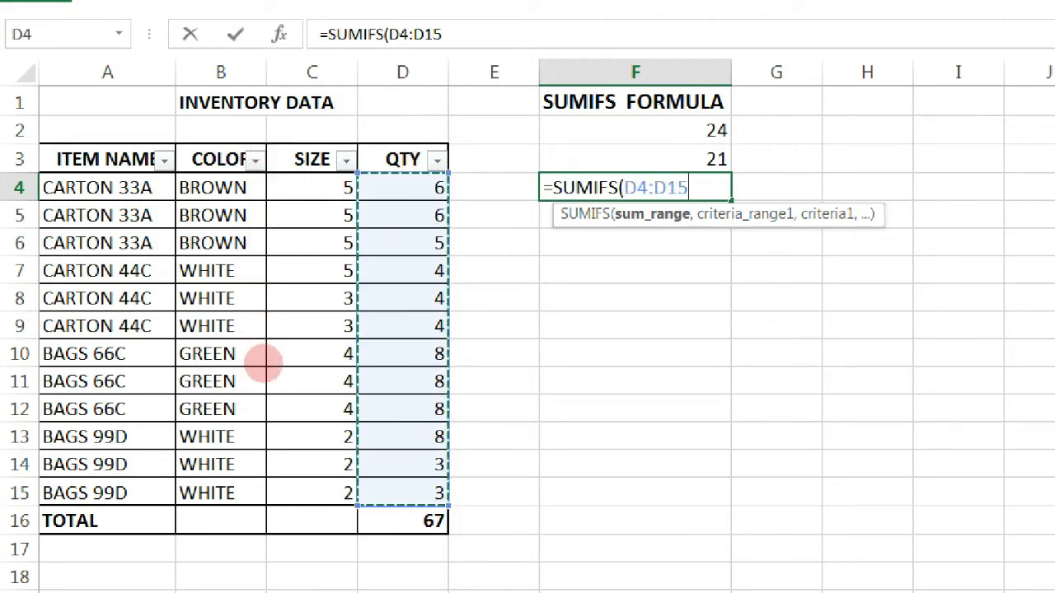
text(,)
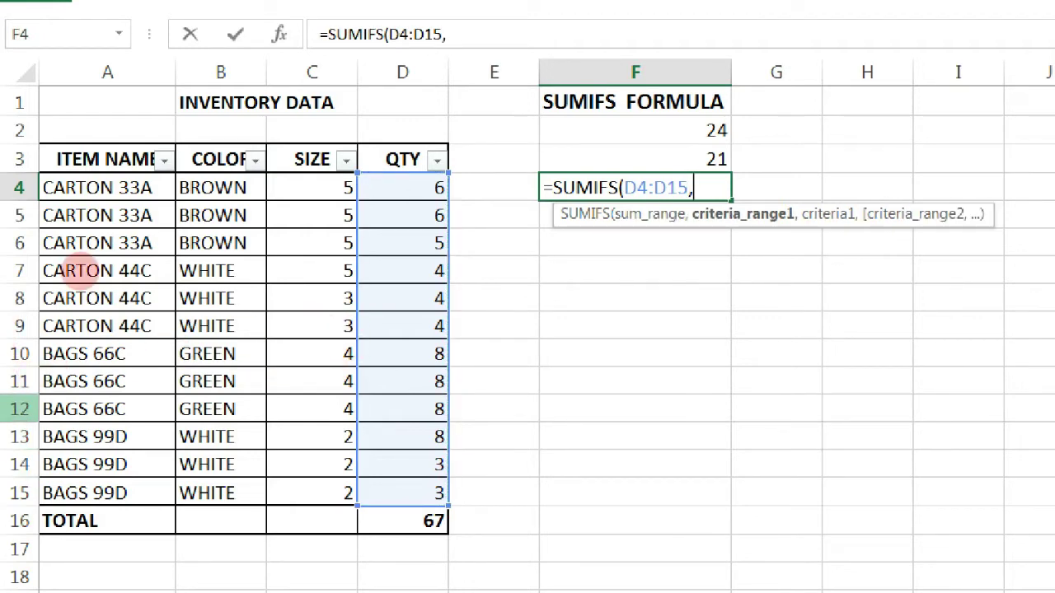
drag(312, 187, 311, 270)
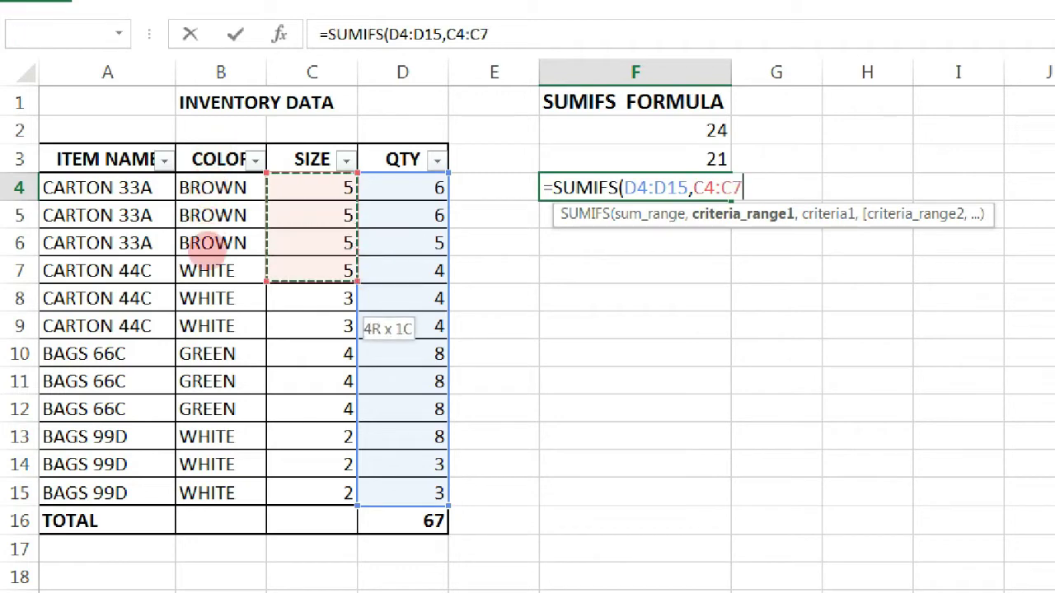
drag(211, 250, 207, 355)
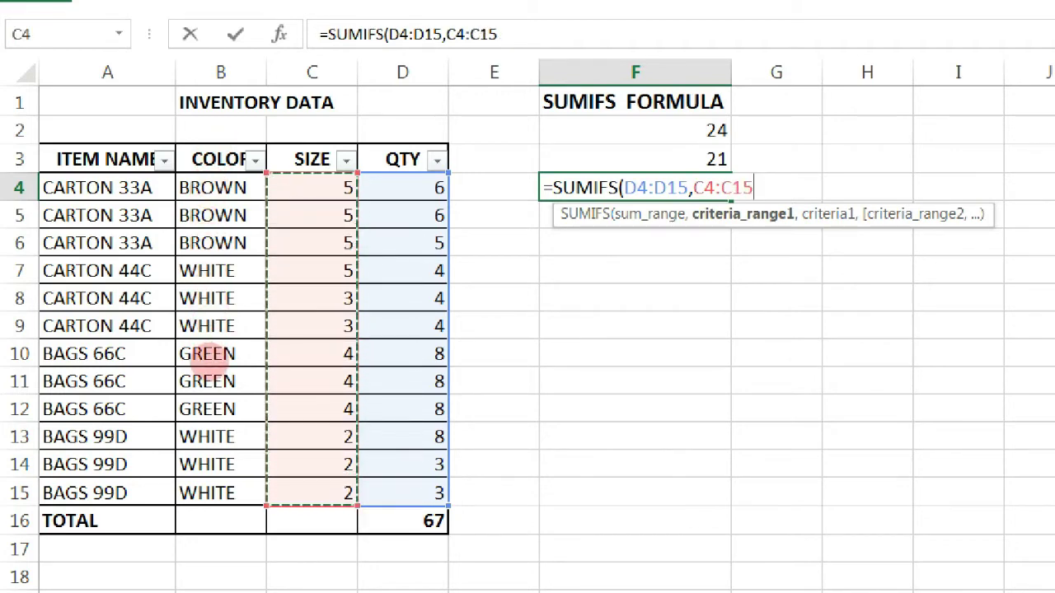
text(,)
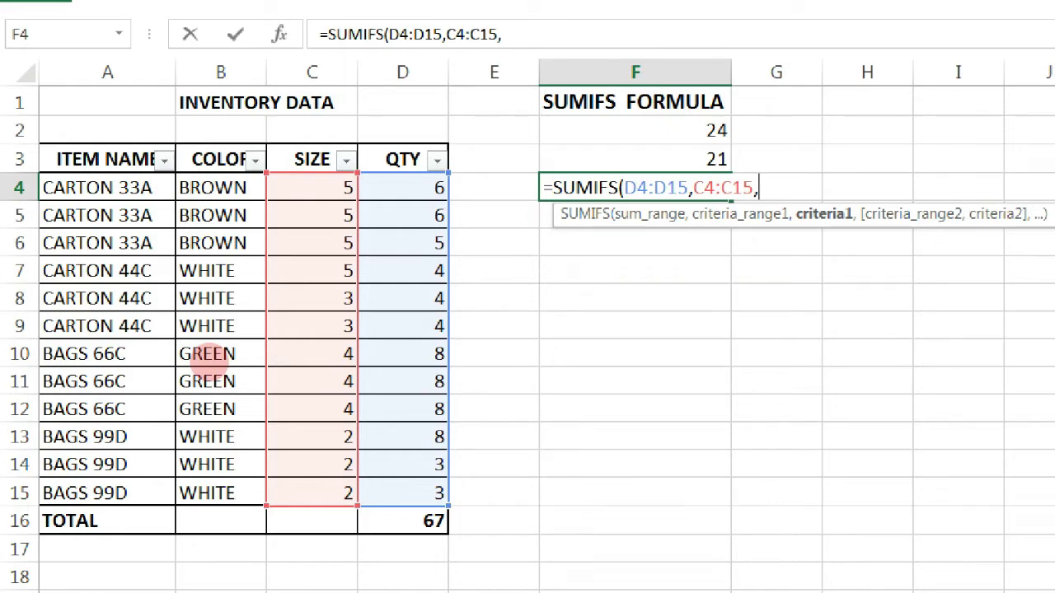
text(")
text(<>)
text(4)
text(")
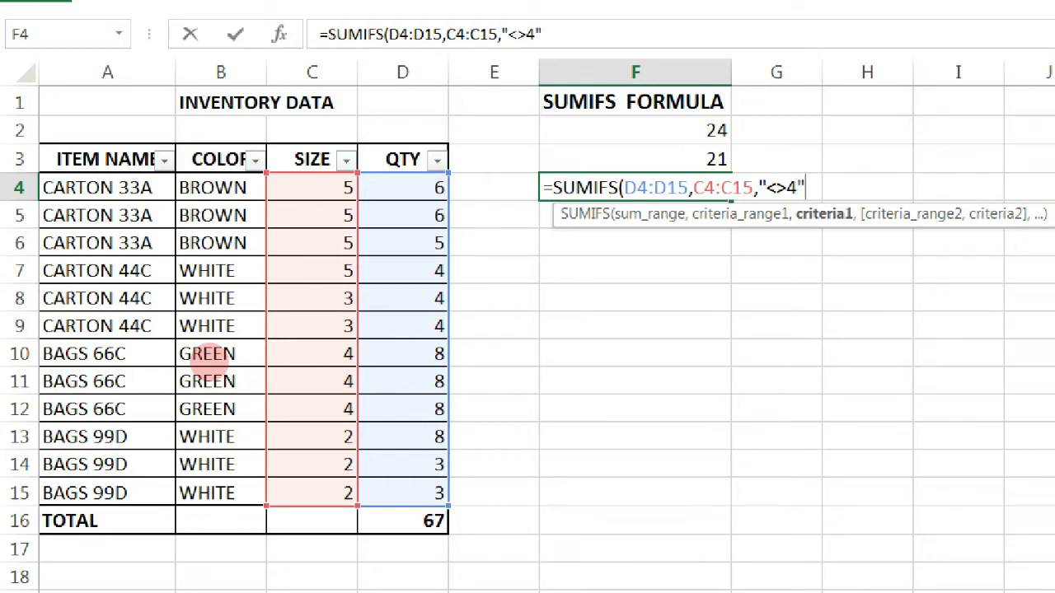
text())
key(Return)
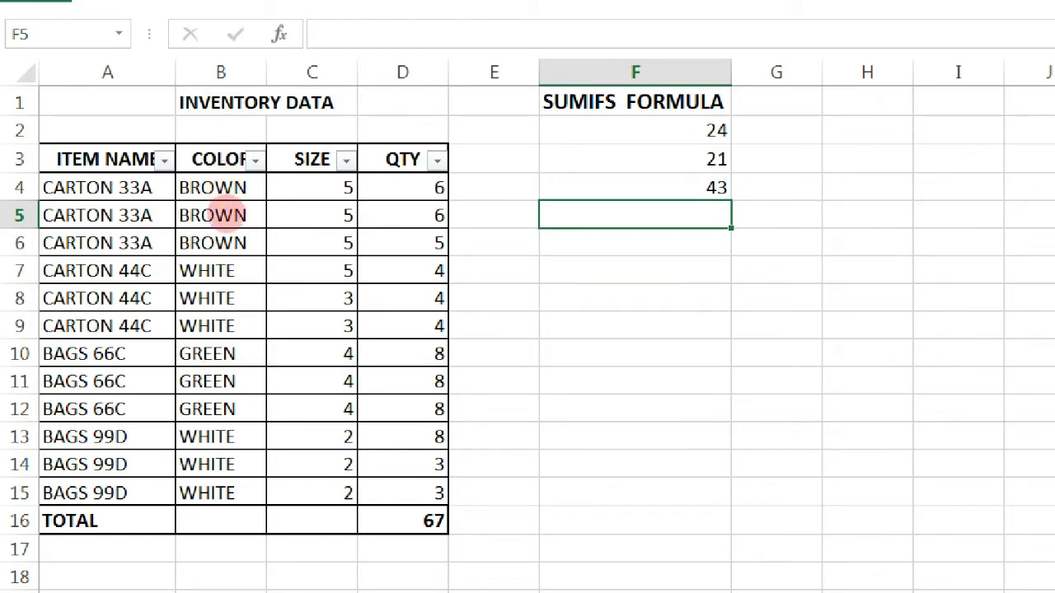
- Filter the SIZE column to sizes 2, 3 and 5, hiding size 4 rows
drag(312, 188, 312, 243)
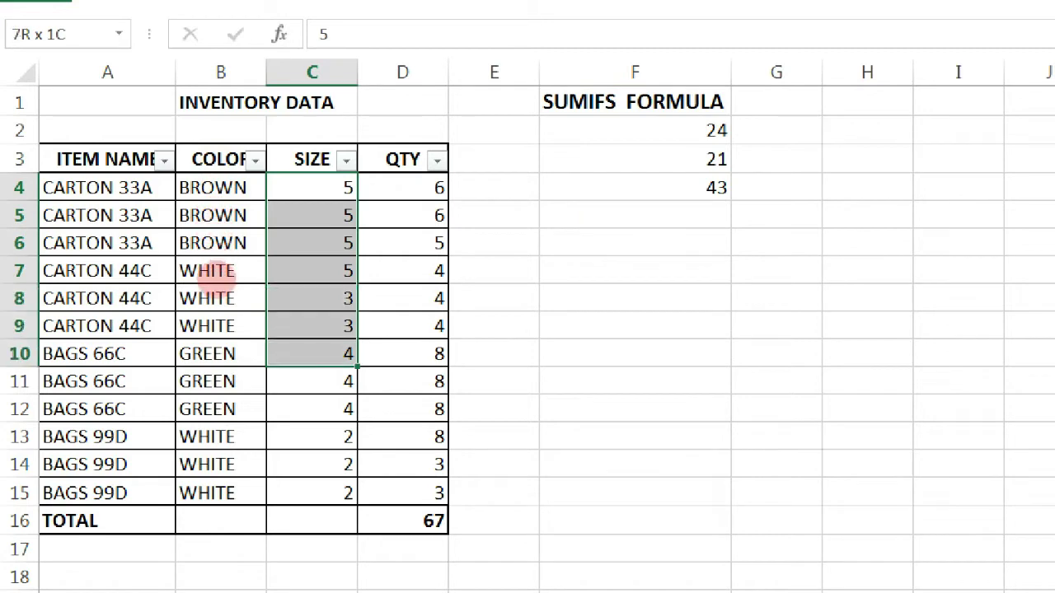
mouse_move(215, 195)
mouse_down()
mouse_move(217, 301)
mouse_move(202, 334)
mouse_move(216, 354)
mouse_move(376, 236)
mouse_up()
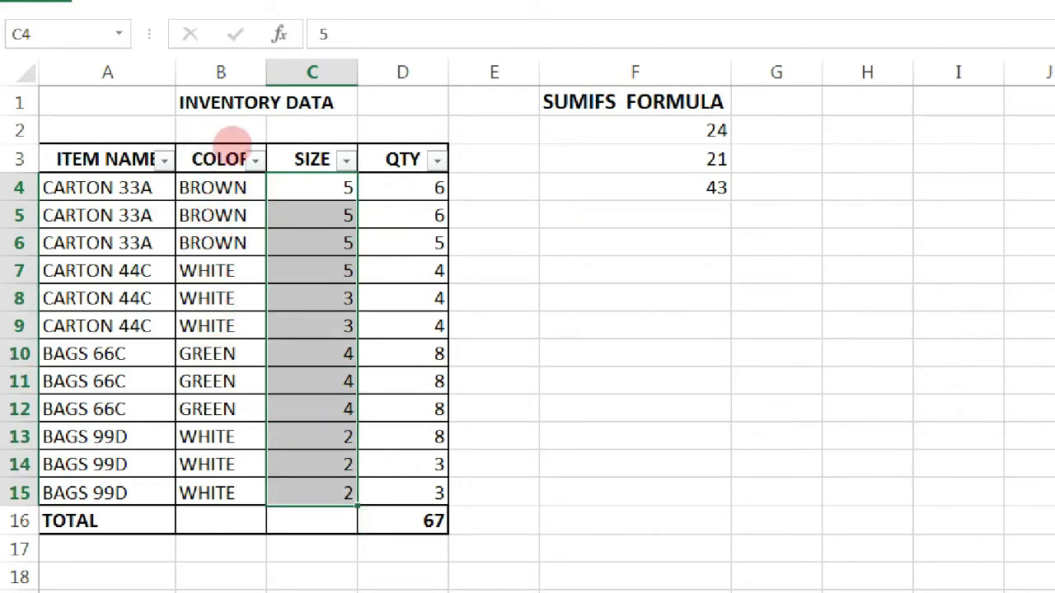
click(345, 160)
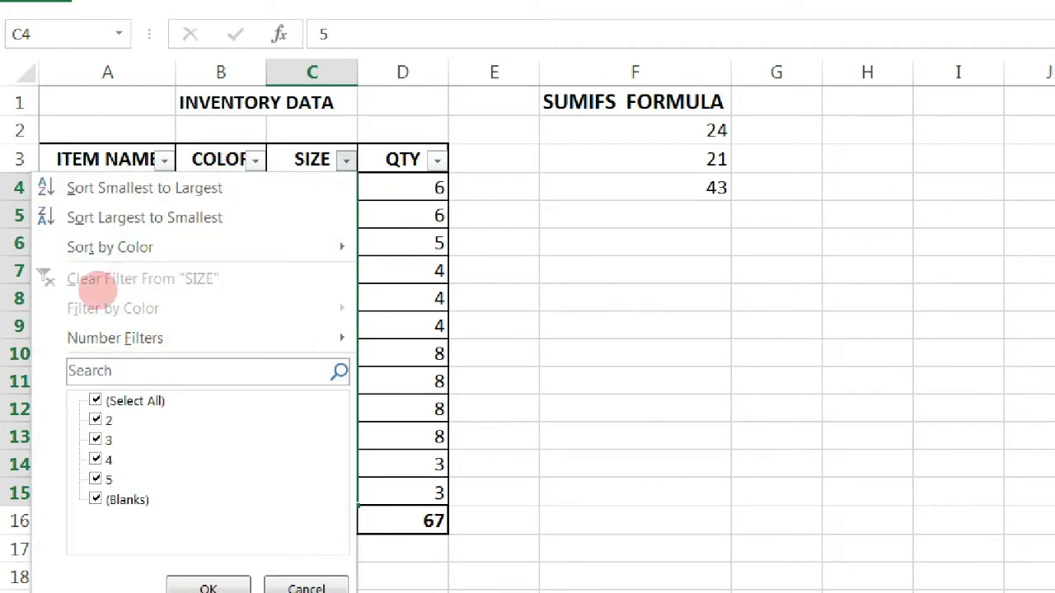
key(Tab)
key(space)
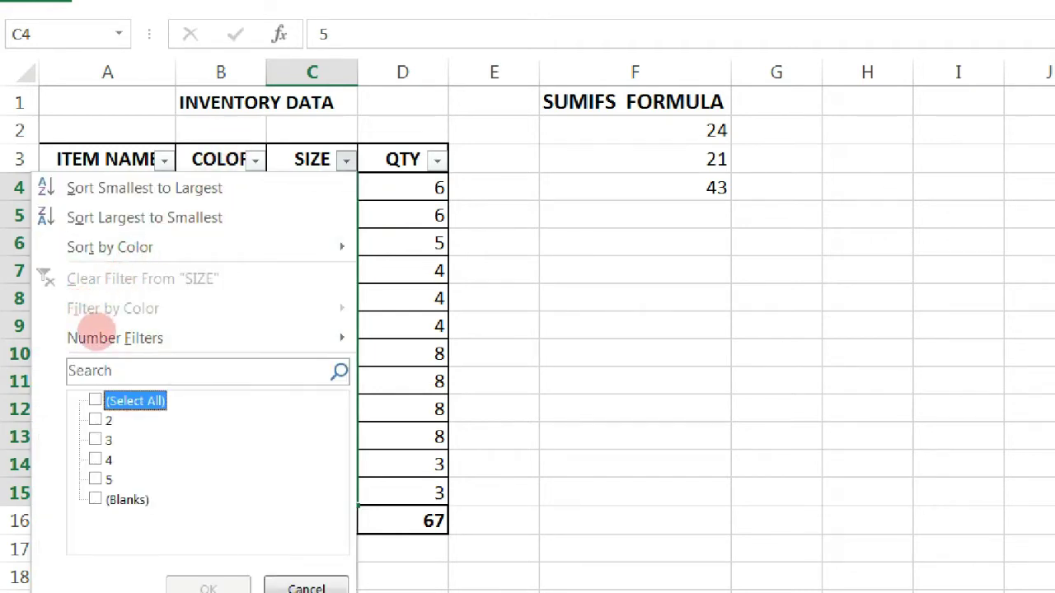
key(Down)
key(space)
key(Down)
key(space)
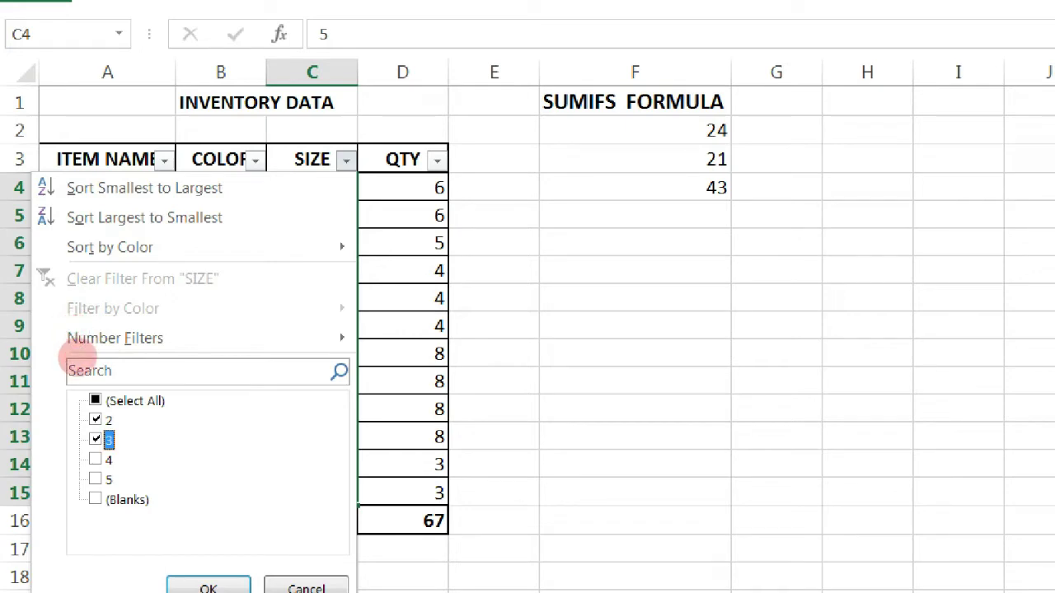
key(Down)
key(Down)
key(space)
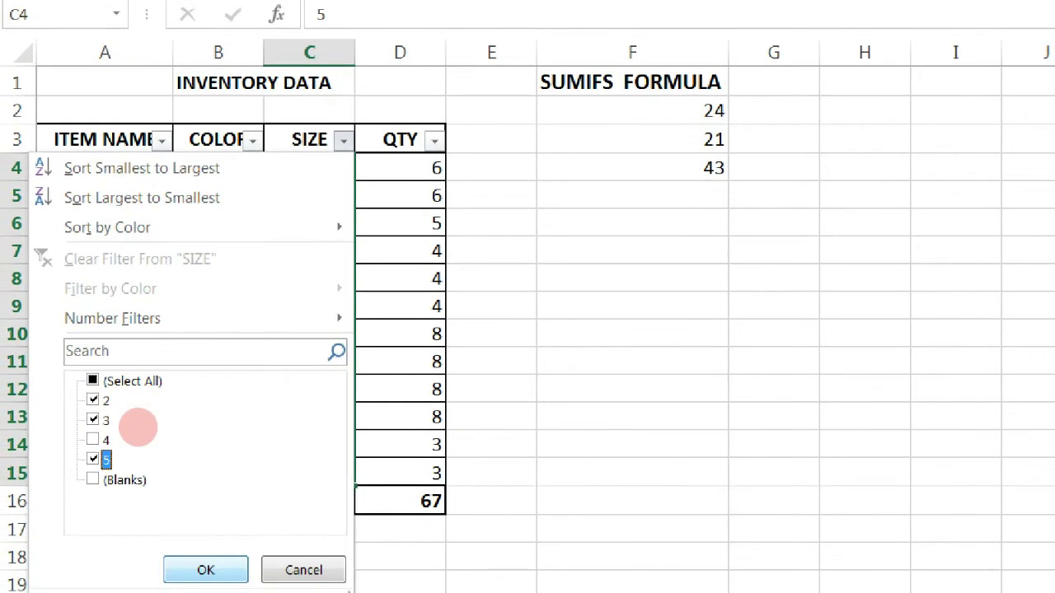
key(Return)
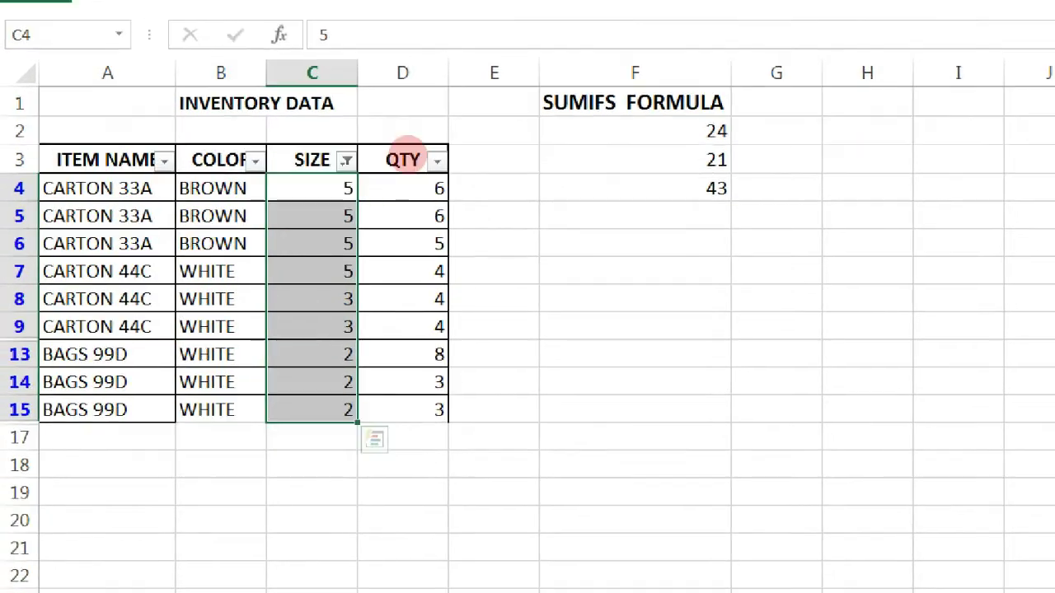
- Select the visible QTY values to confirm their status-bar sum of 43
key(Up)
key(Right)
key(Right)
key(Right)
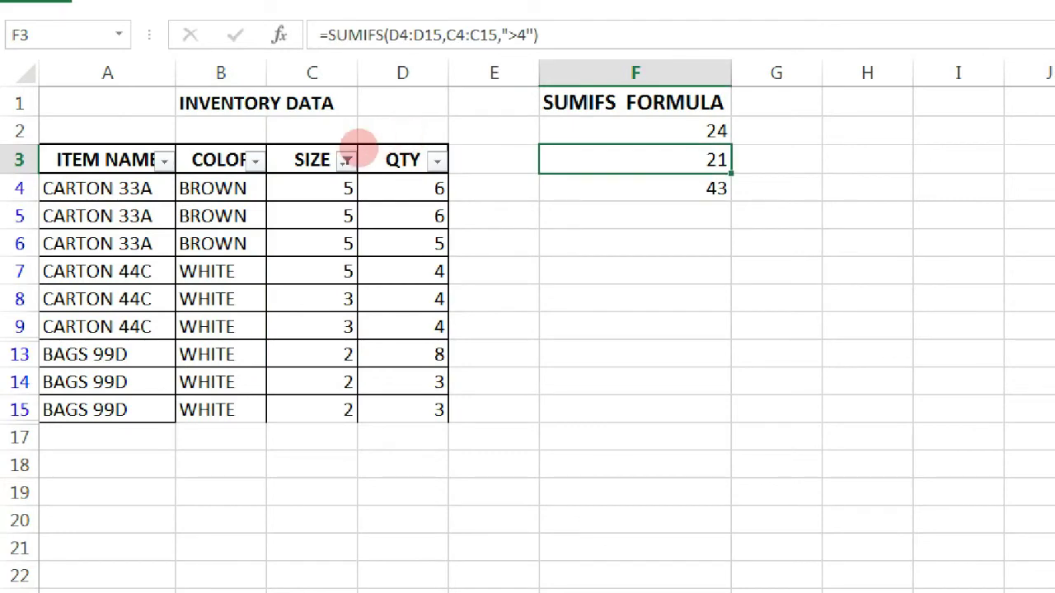
key(Left)
key(Left)
key(Down)
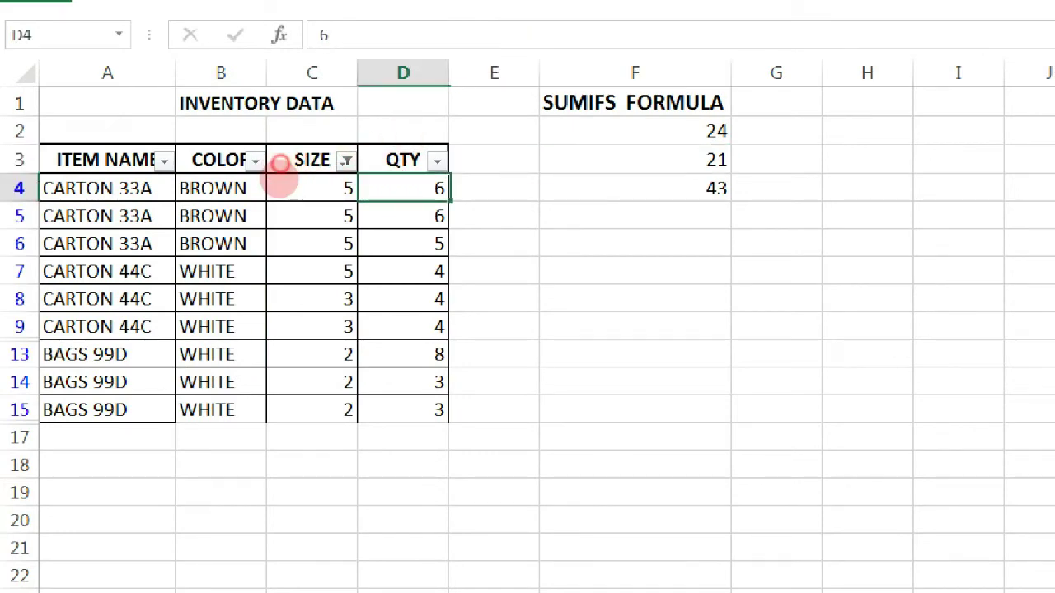
key(shift+Down)
key(shift+Down)
key(shift+Down)
key(shift+Down)
key(shift+Down)
key(shift+Down)
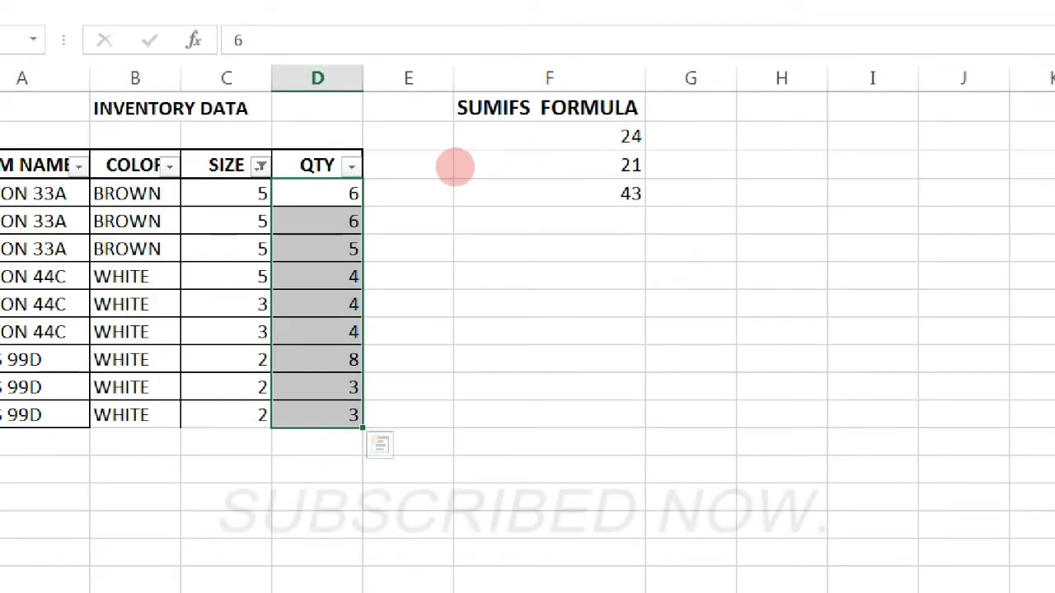
key(Down)
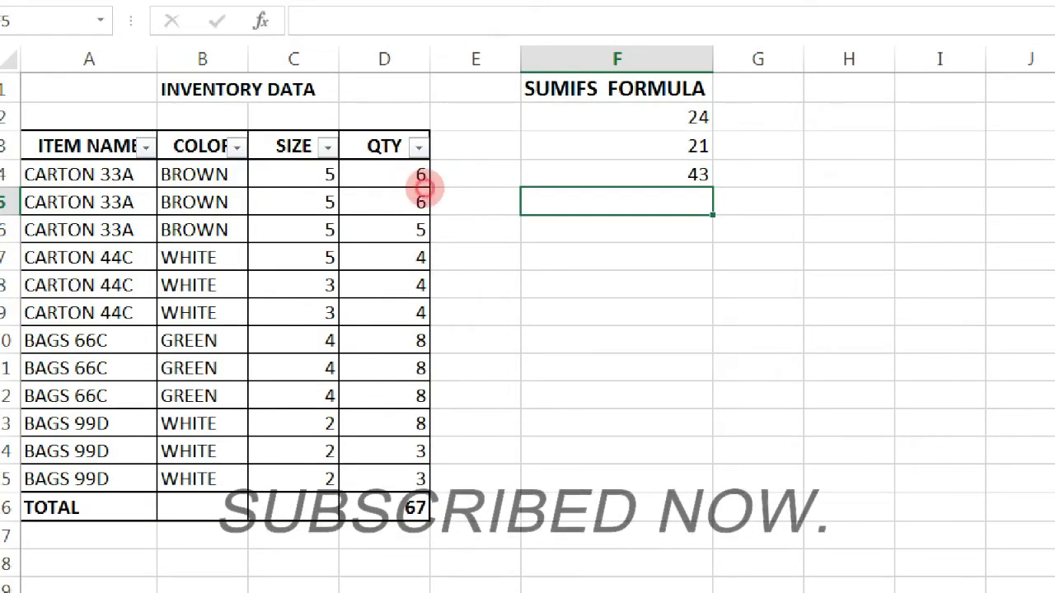
key(Up)
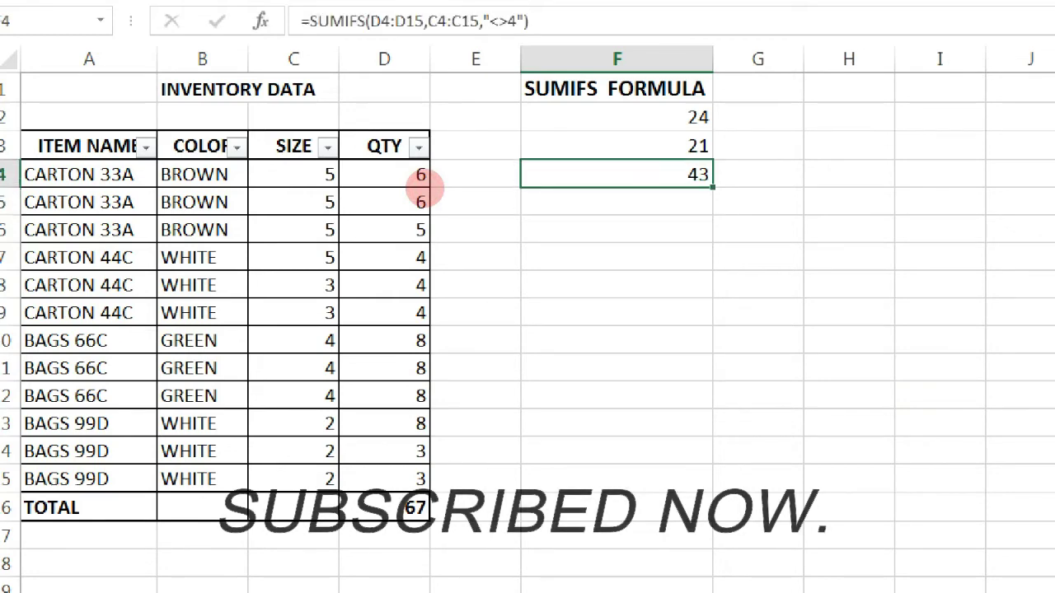
key(F2)
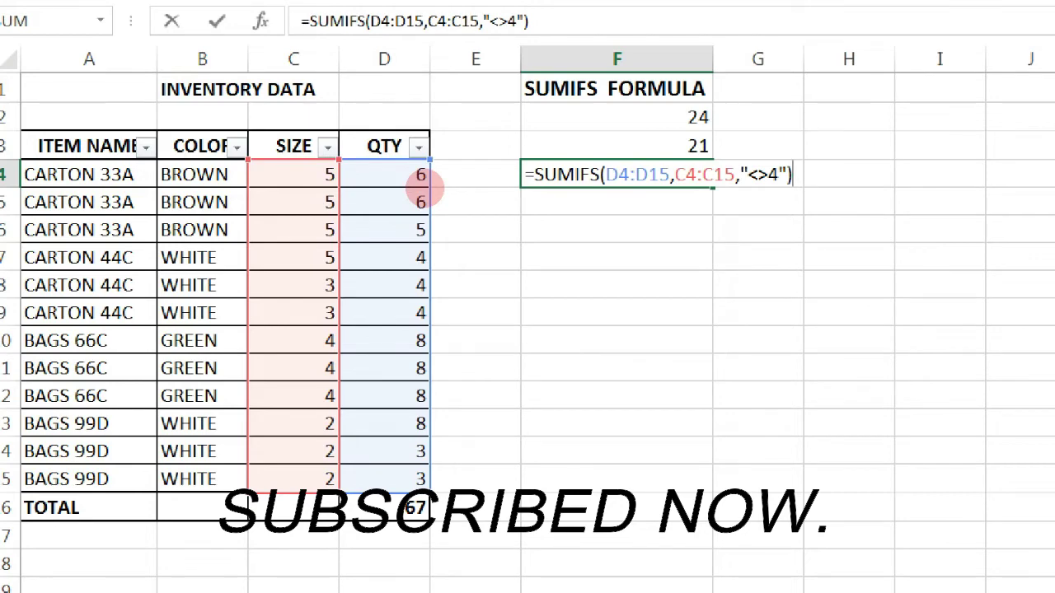
key(Left)
key(Left)
key(Left)
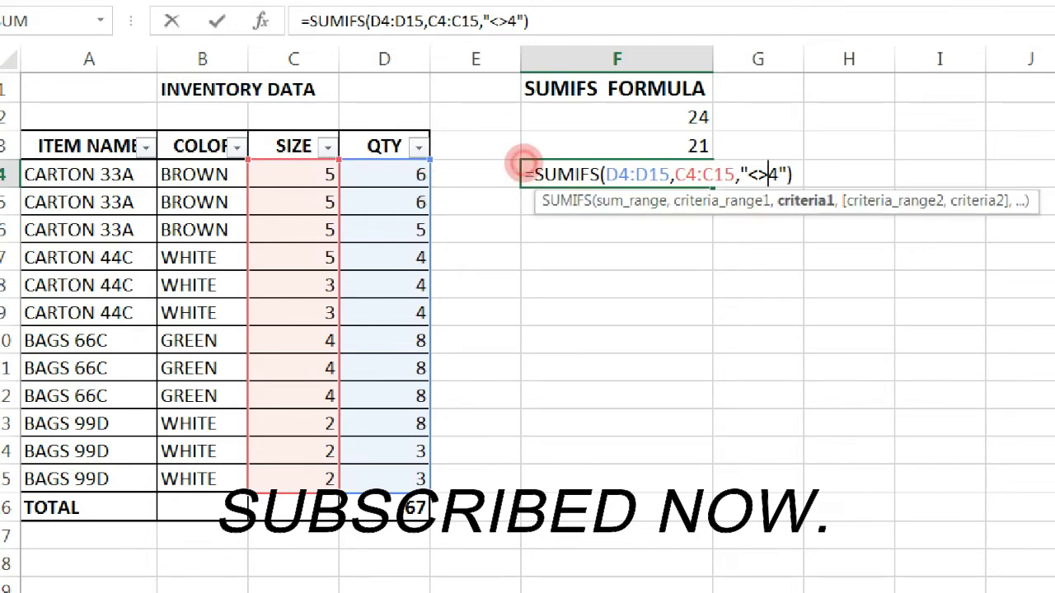
key(BackSpace)
key(BackSpace)
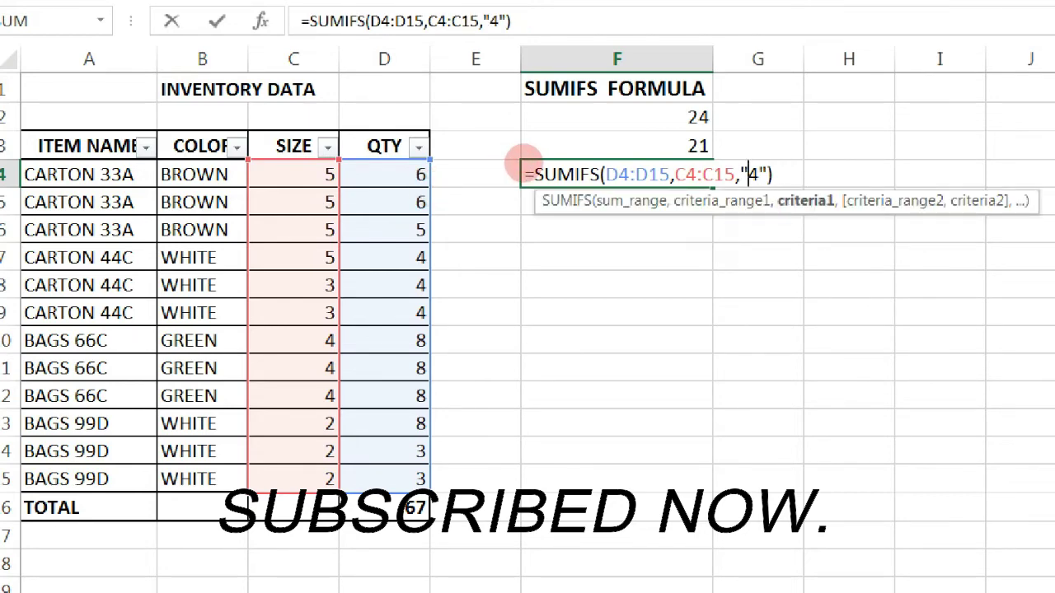
text(<)
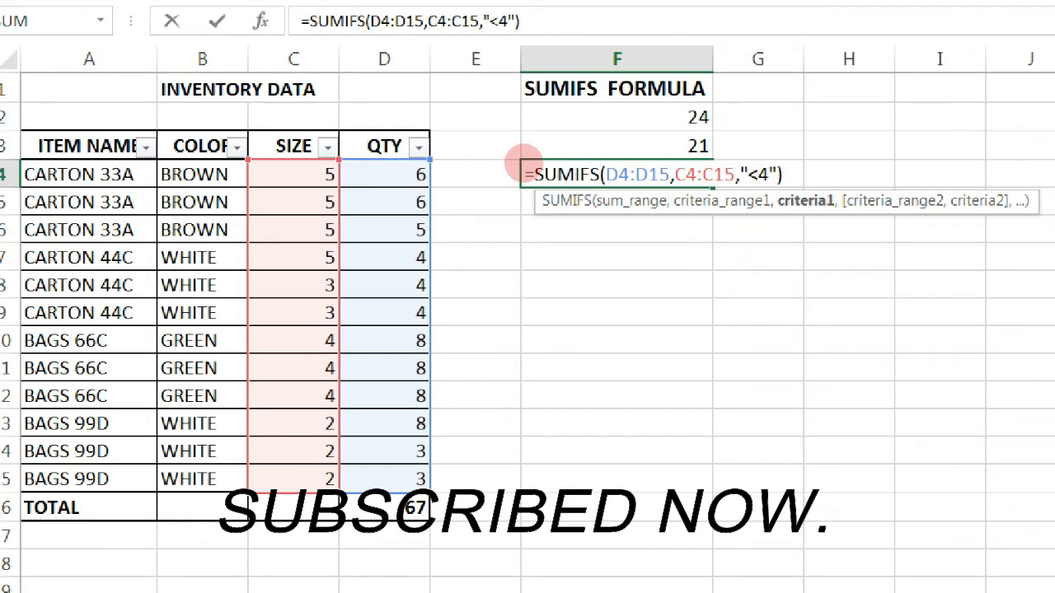
key(BackSpace)
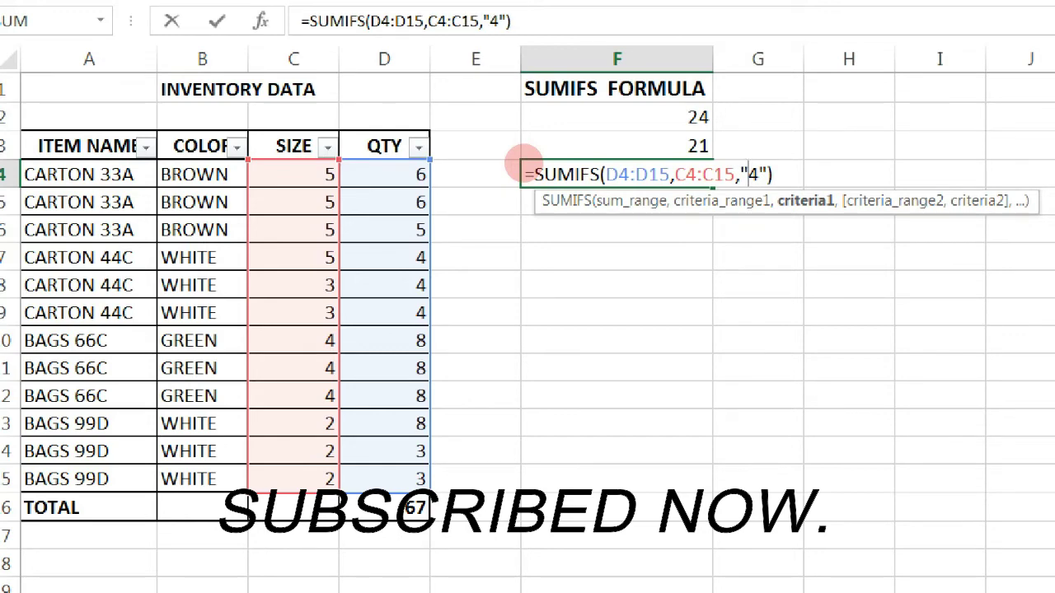
text(>)
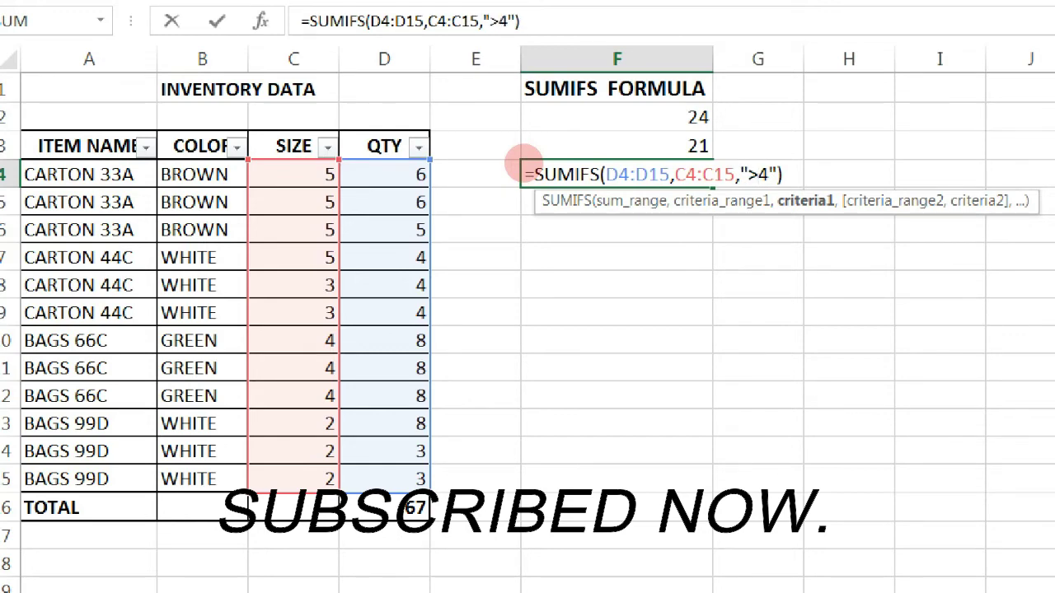
key(BackSpace)
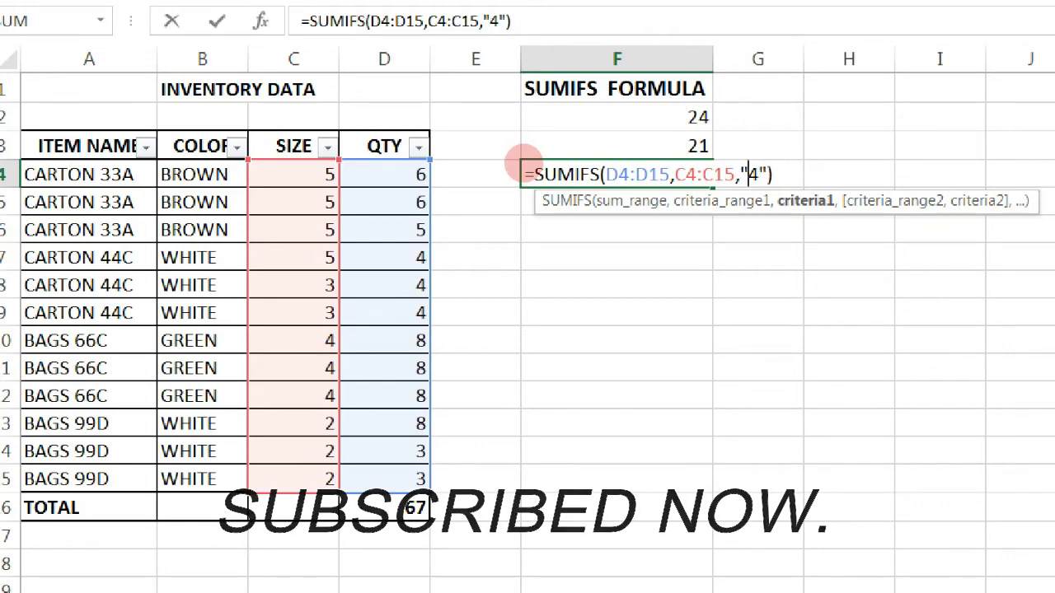
text(>=)
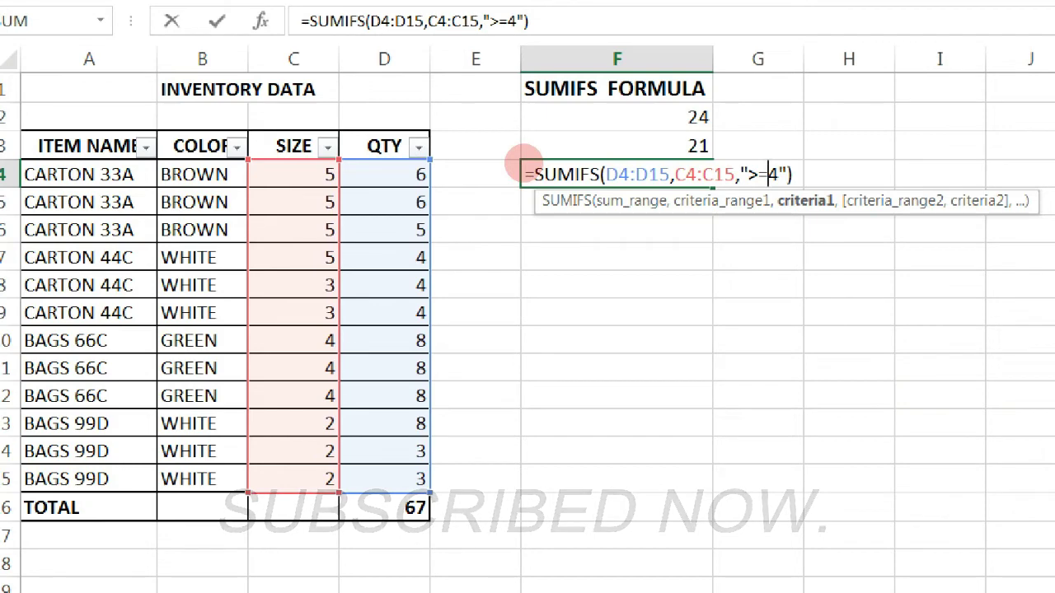
key(BackSpace)
key(BackSpace)
text(<>)
key(ctrl+Return)
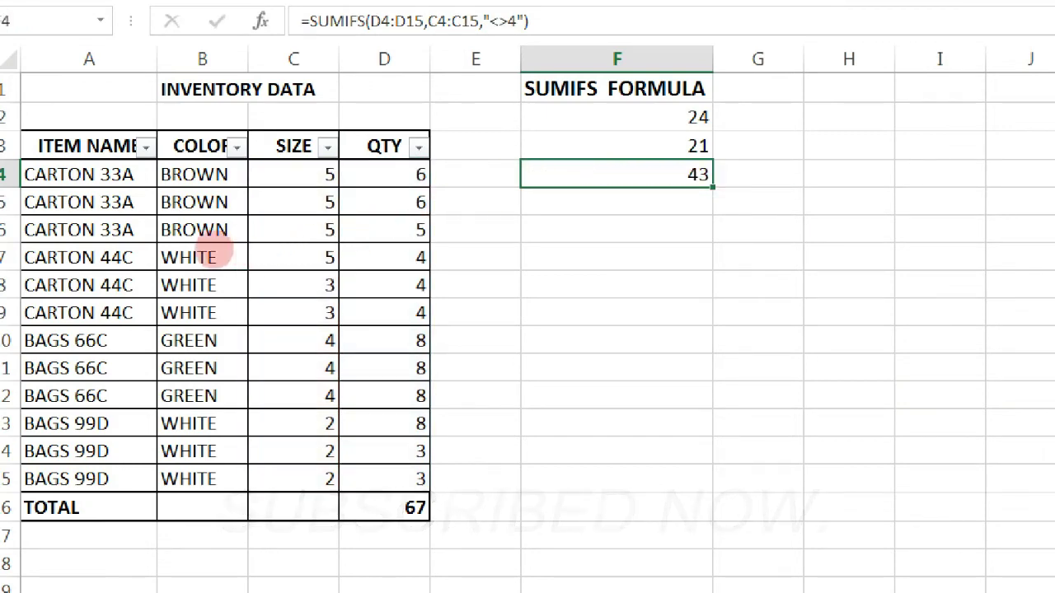
- Point out the COLOR, SIZE and QTY values in the inventory table
drag(198, 174, 197, 368)
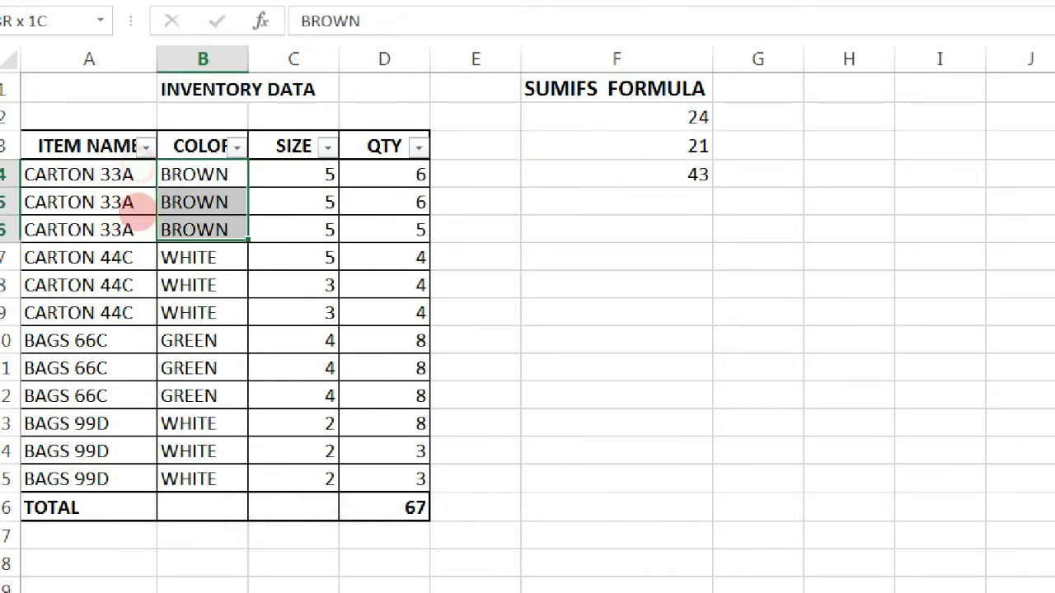
drag(140, 285, 151, 354)
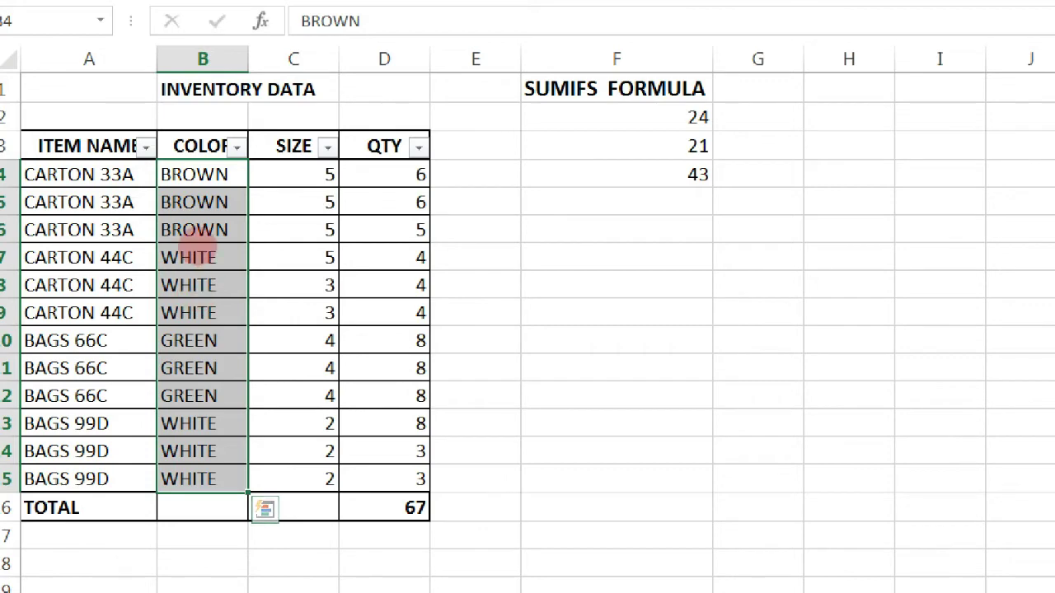
drag(294, 285, 293, 479)
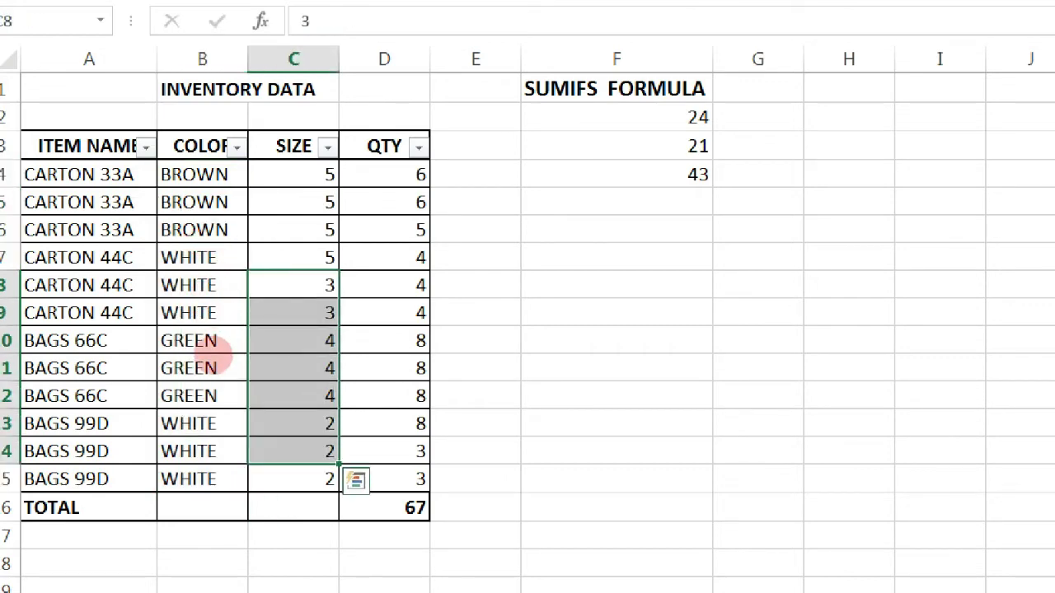
click(384, 340)
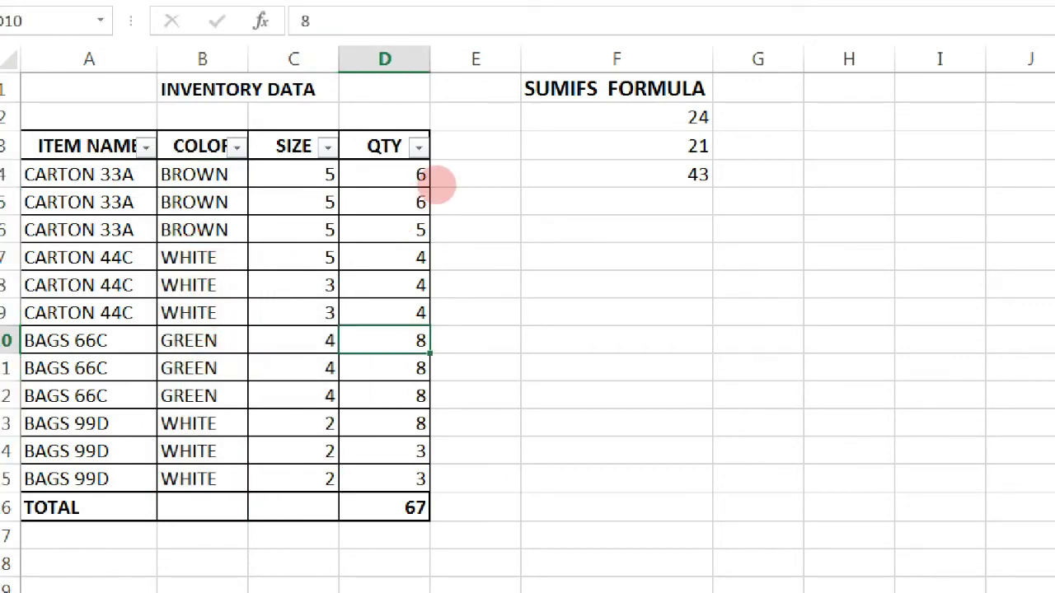
- Enter in F5 =SUMIFS(D4:D15,C4:C15,"<4",B4:B15,"WHITE") for white items under size 4
click(617, 201)
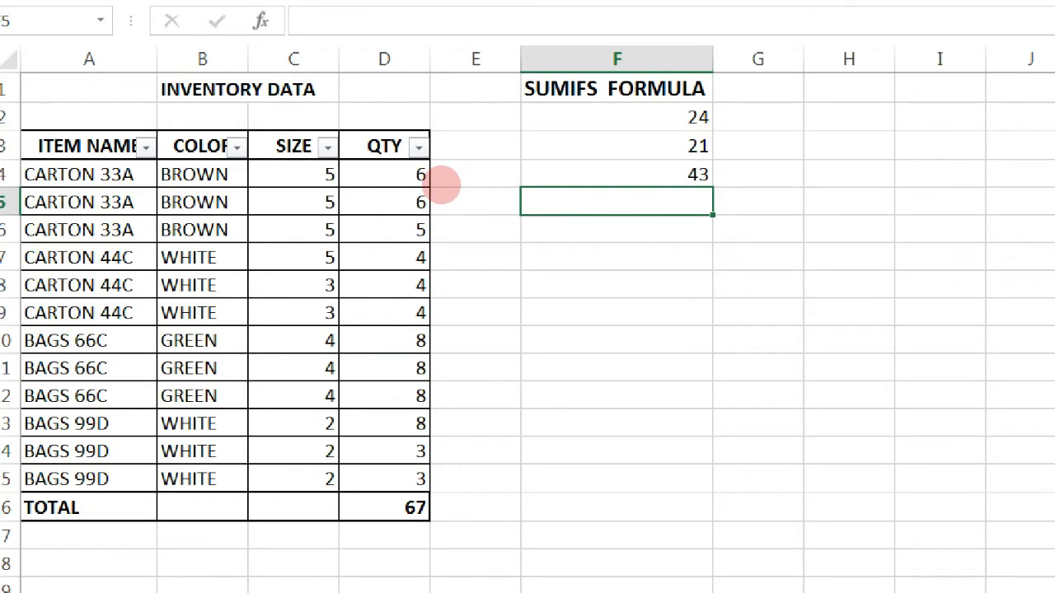
text(=SU)
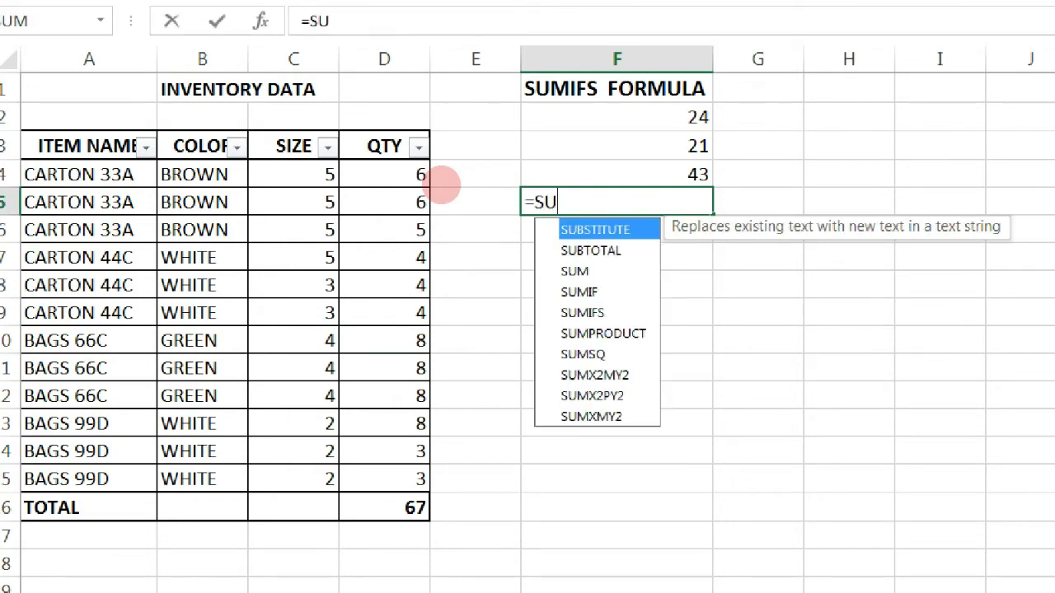
text(MIFS)
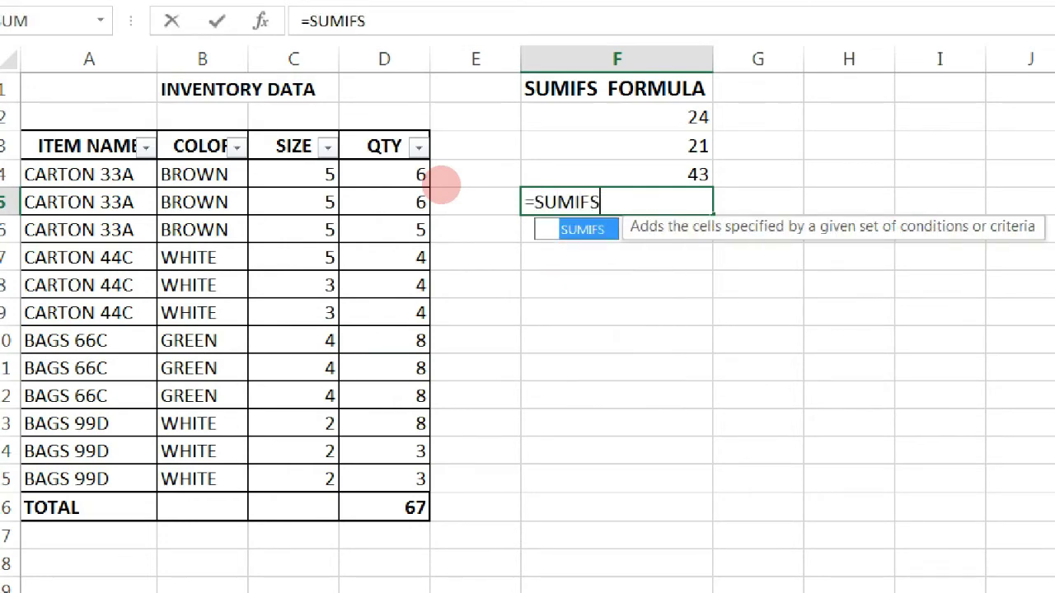
text(()
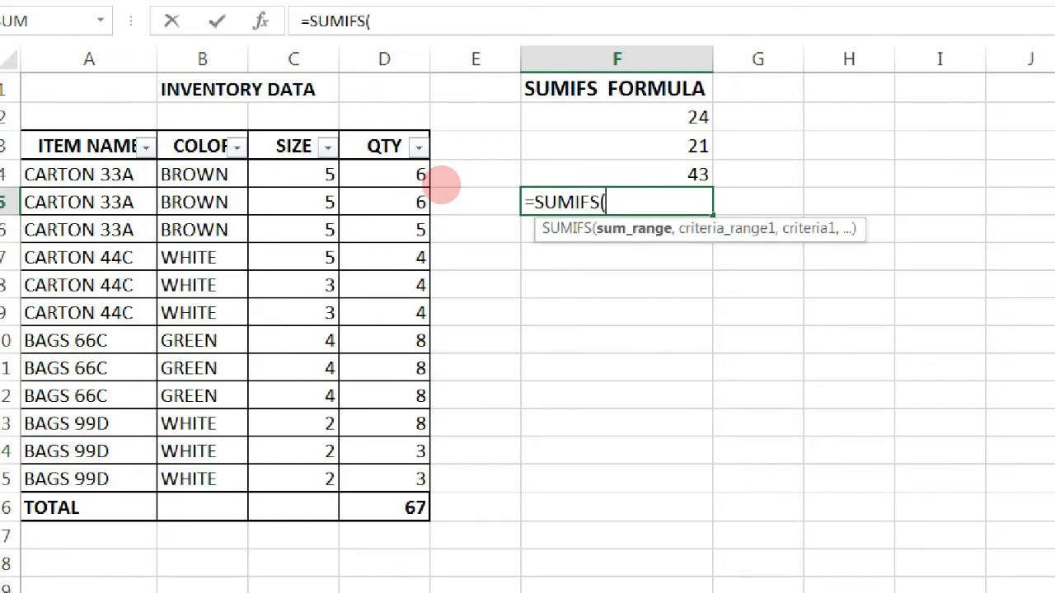
click(384, 174)
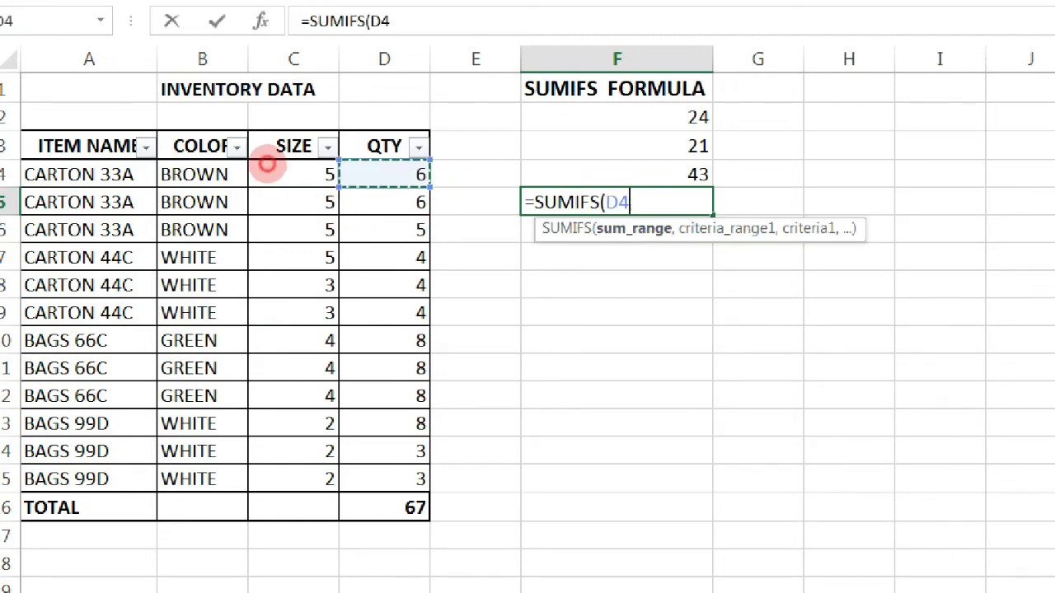
drag(268, 165, 268, 360)
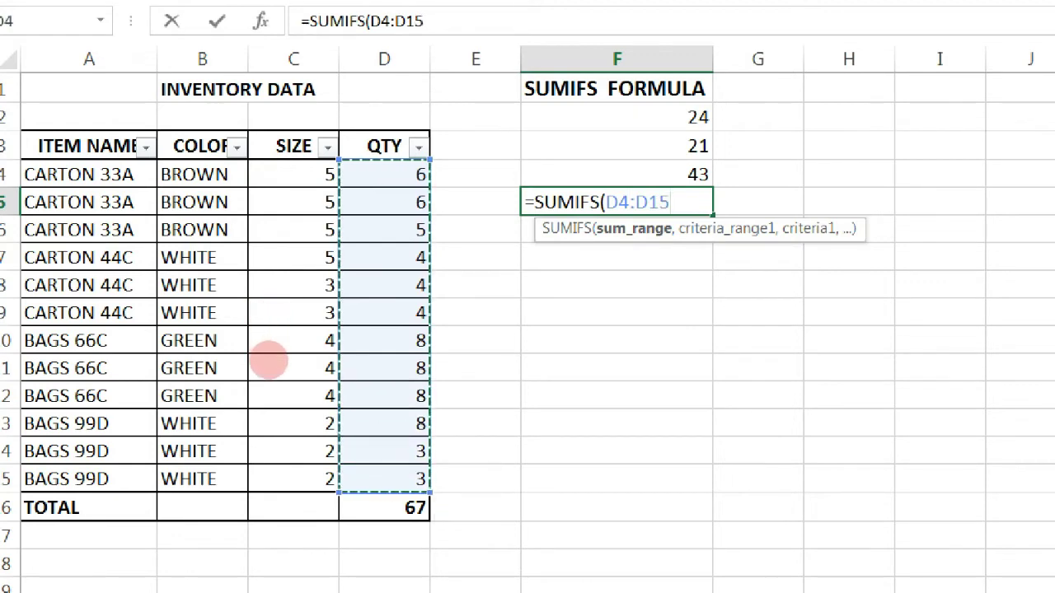
text(,)
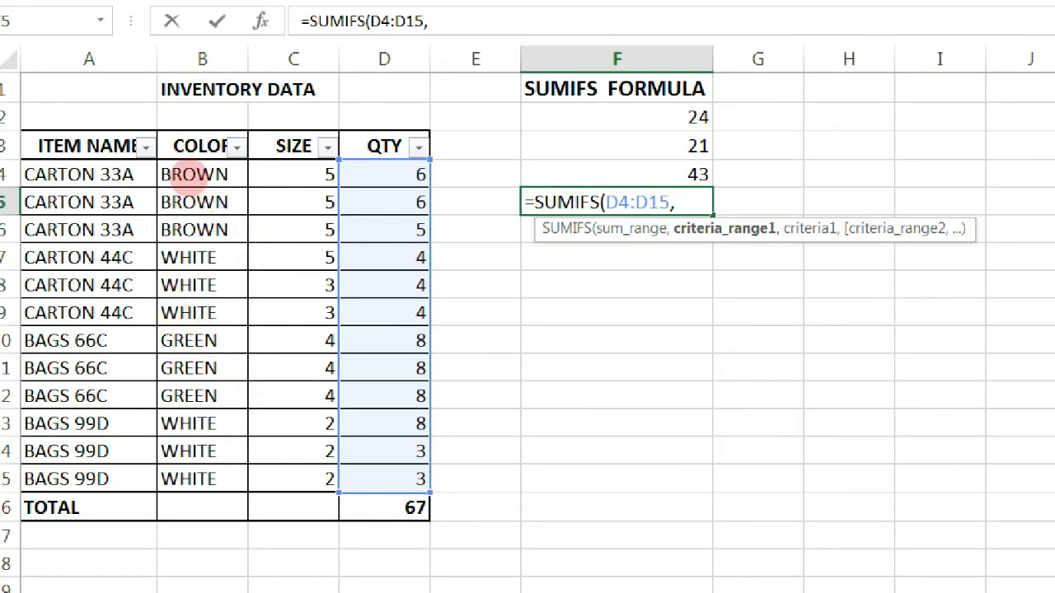
drag(293, 174, 294, 479)
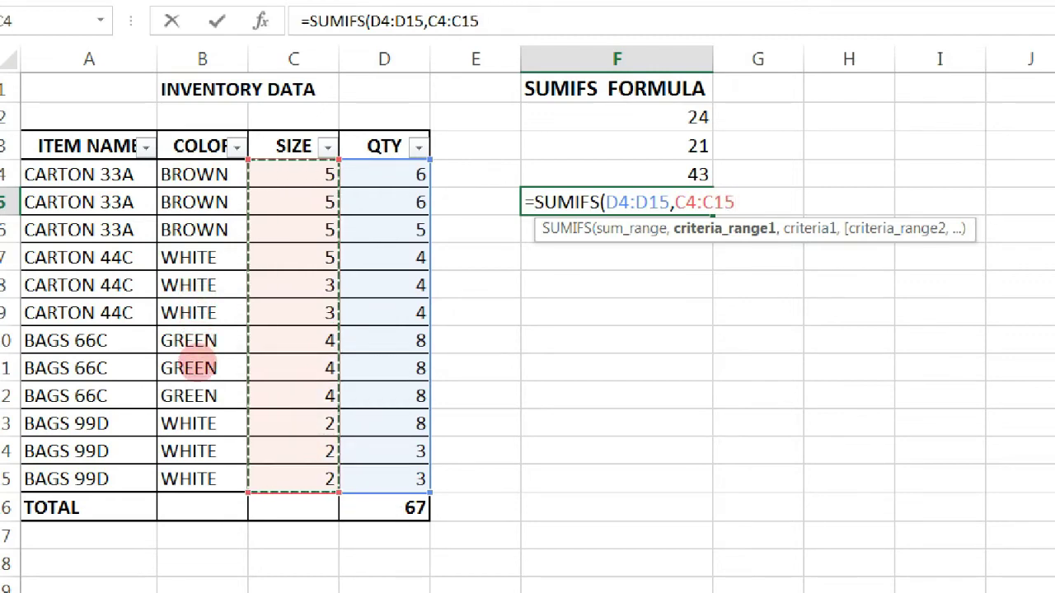
text(,)
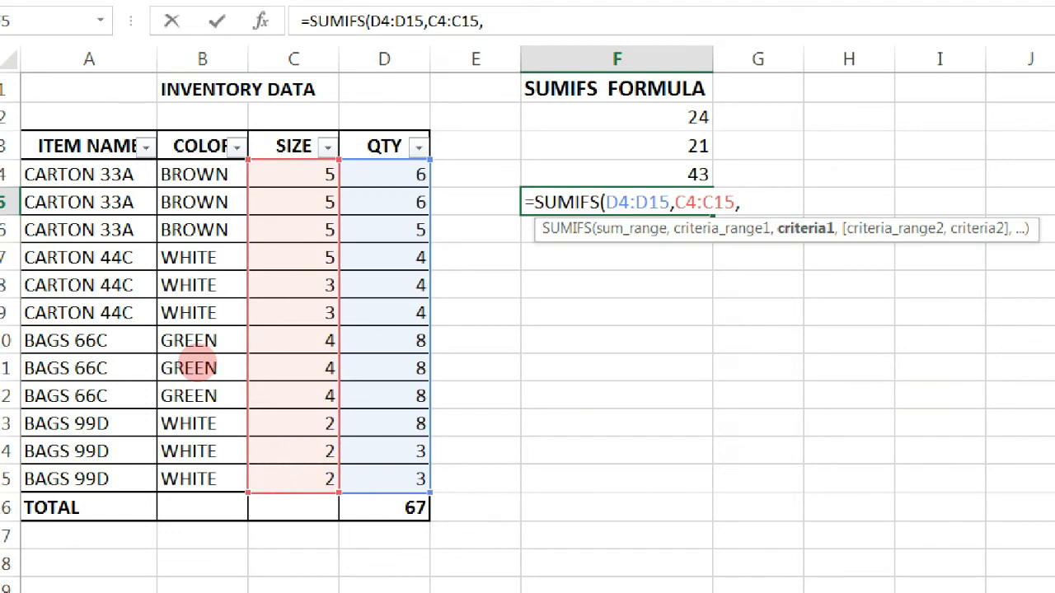
text(")
text(<)
text(4)
text(")
text(,)
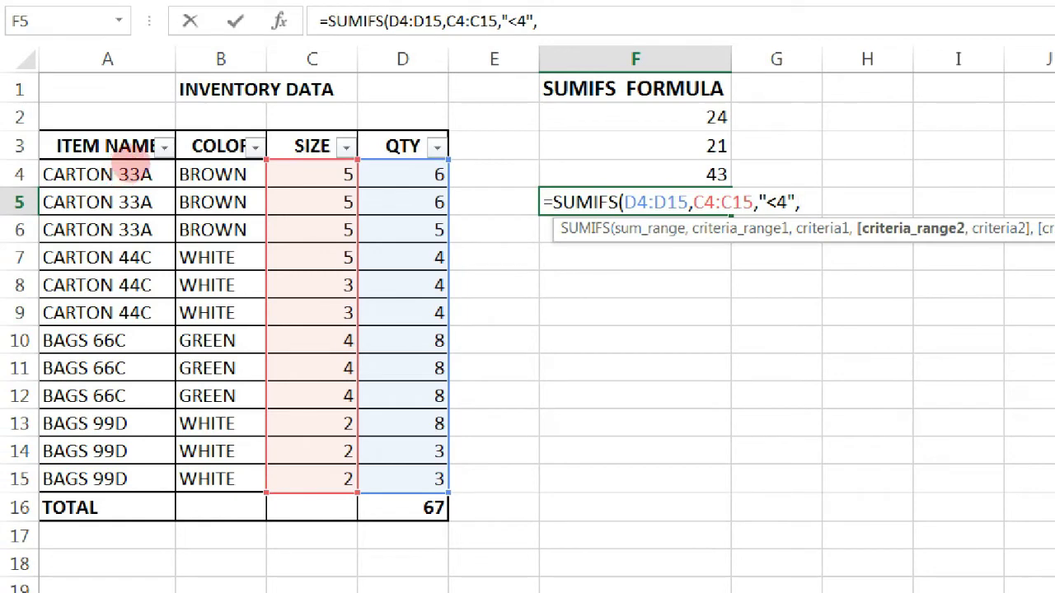
drag(221, 174, 221, 479)
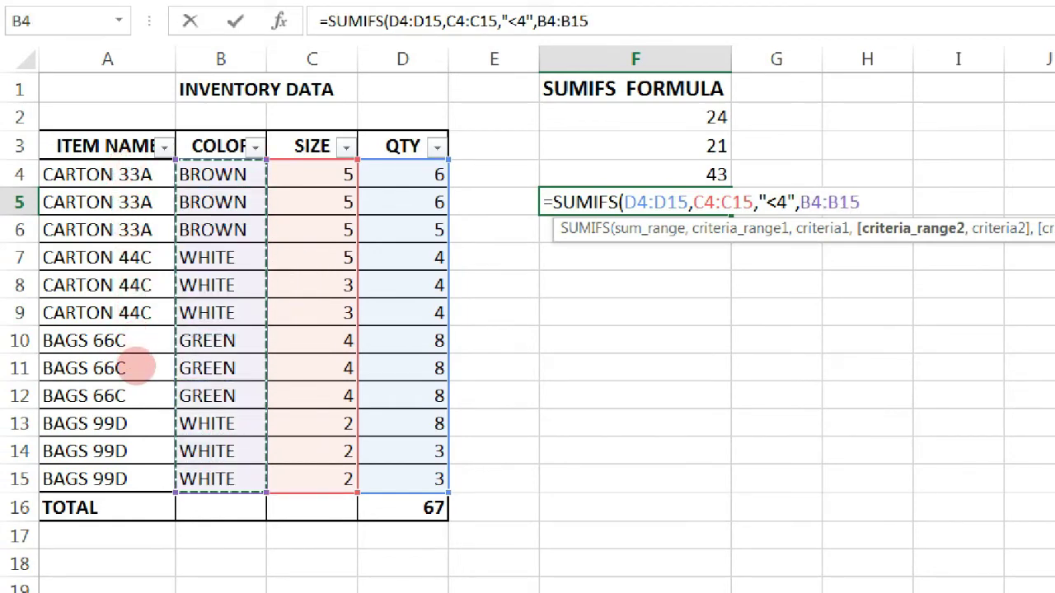
text(,)
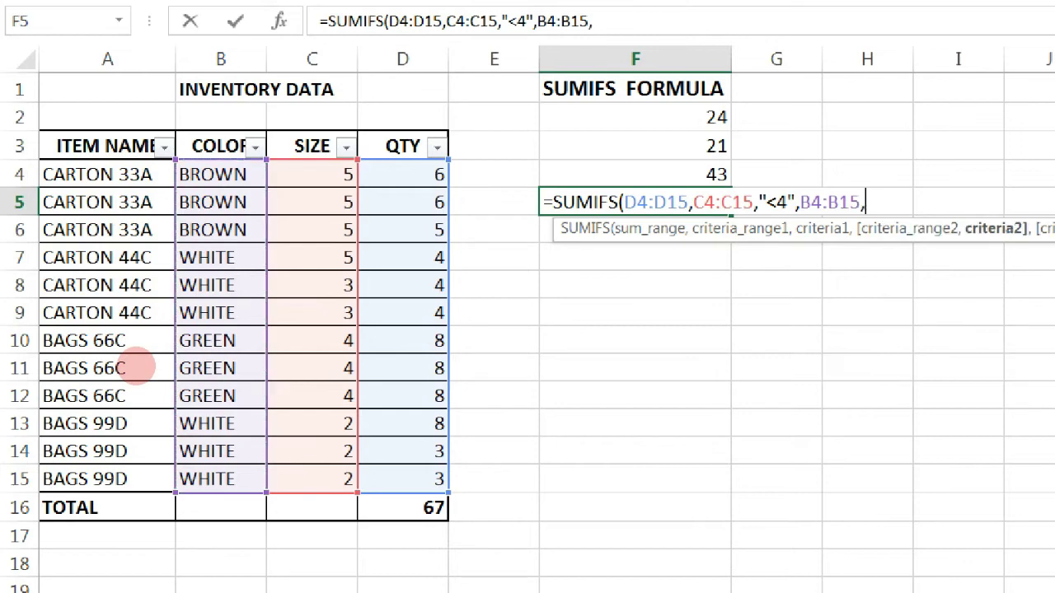
text(")
text(WHITE")
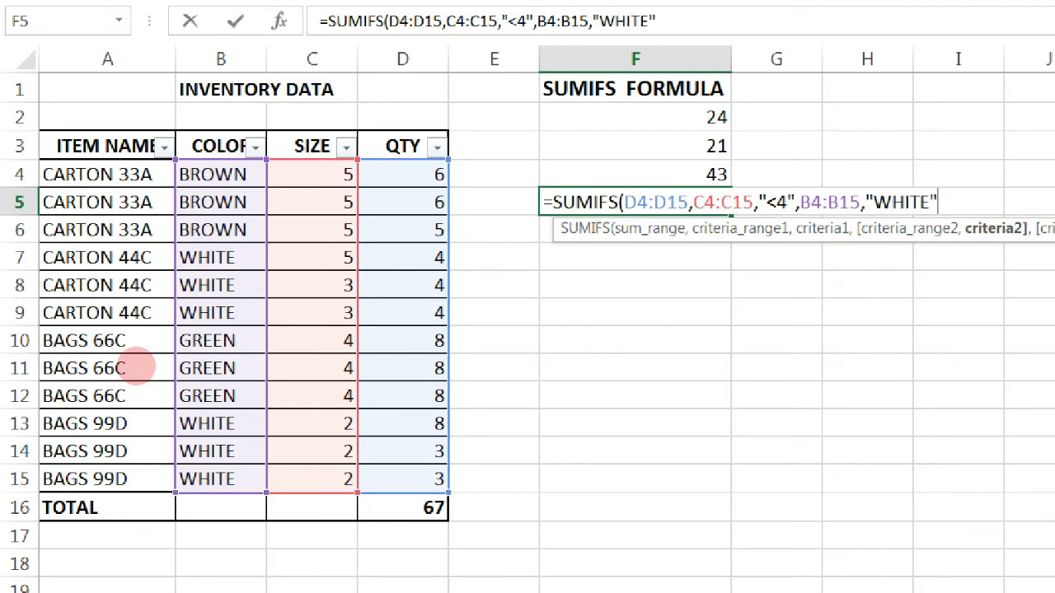
text())
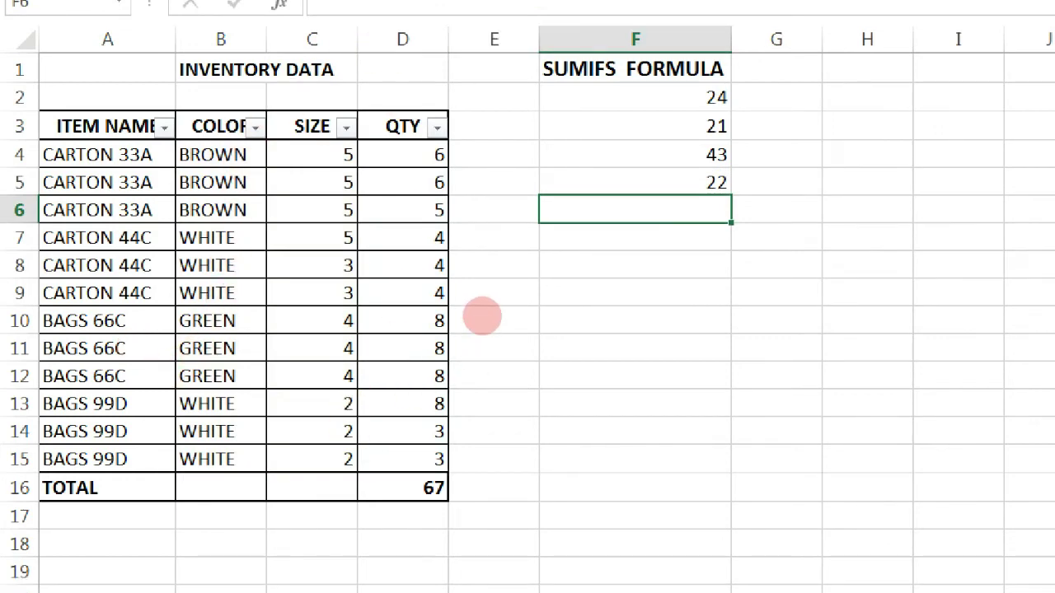
key(Up)
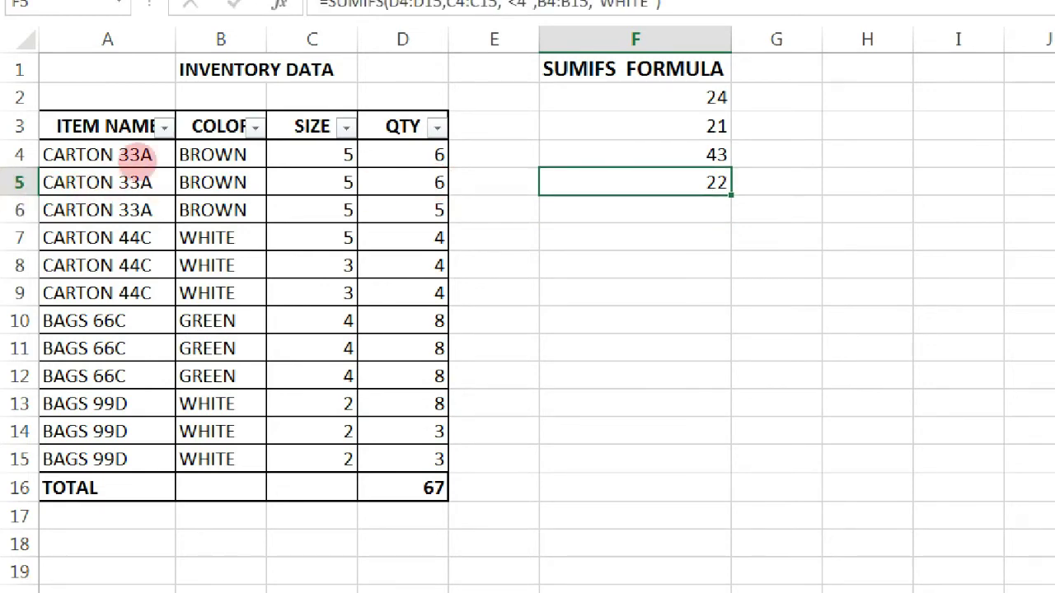
click(164, 129)
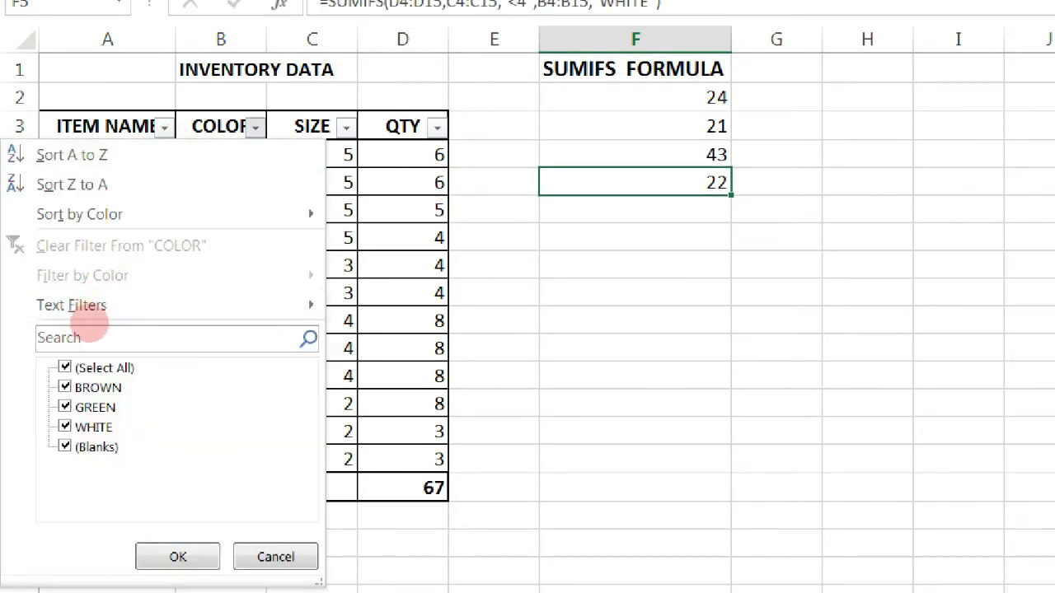
click(64, 368)
click(90, 427)
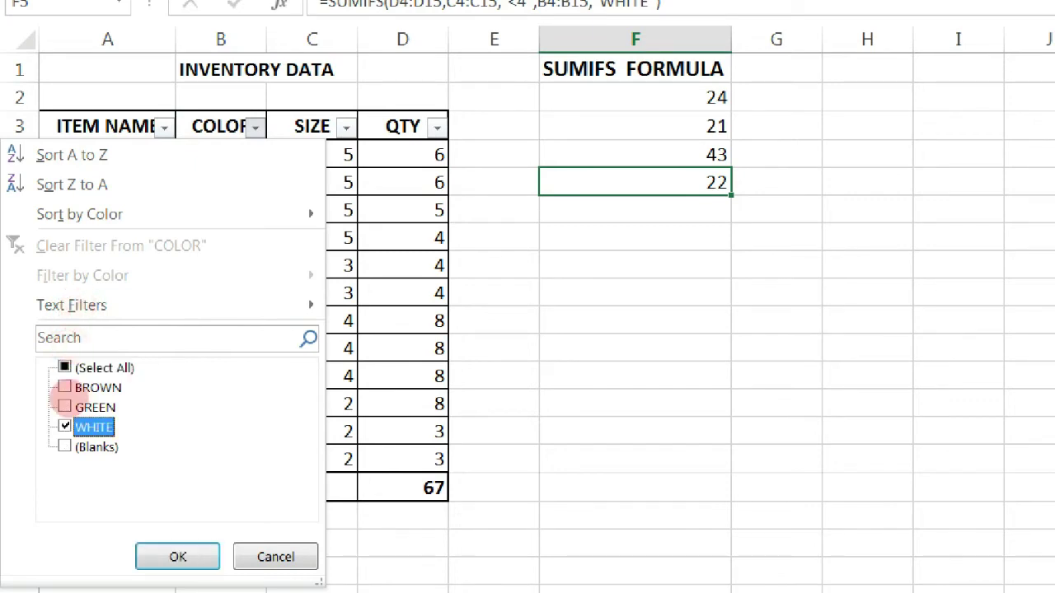
key(Return)
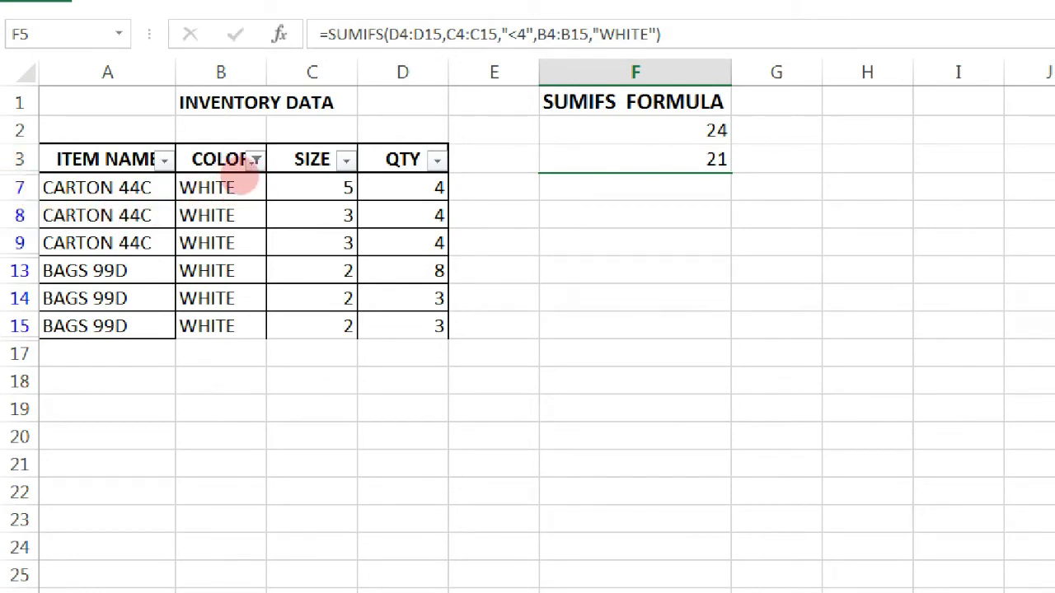
drag(403, 215, 403, 325)
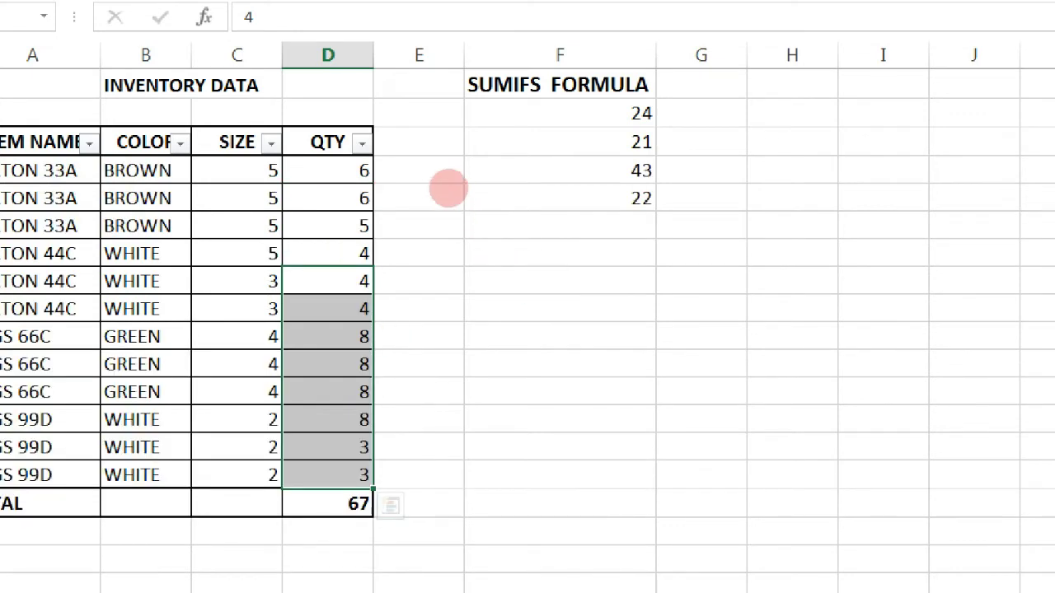
click(468, 195)
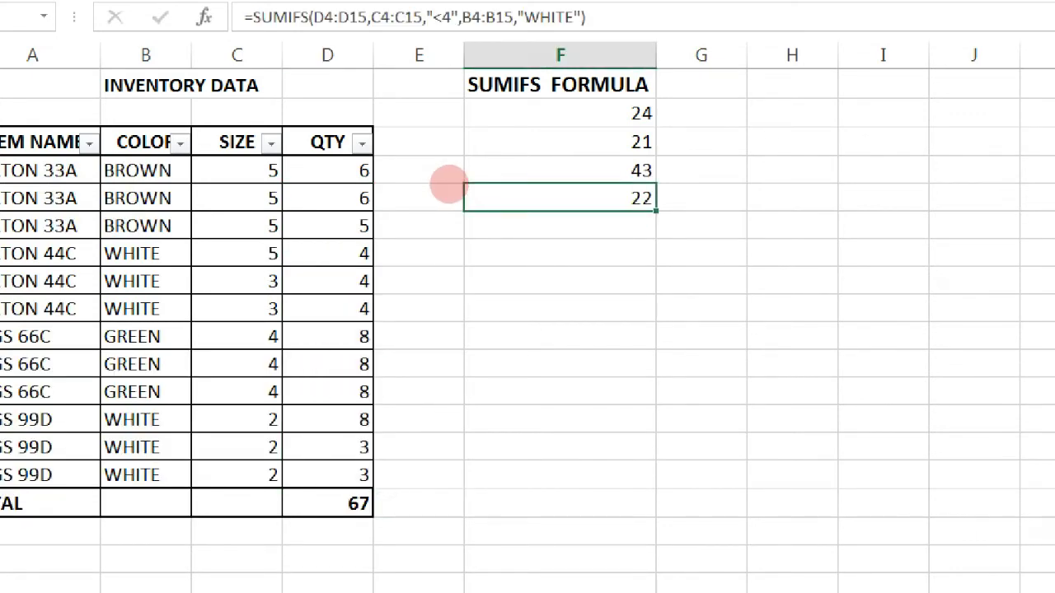
key(Down)
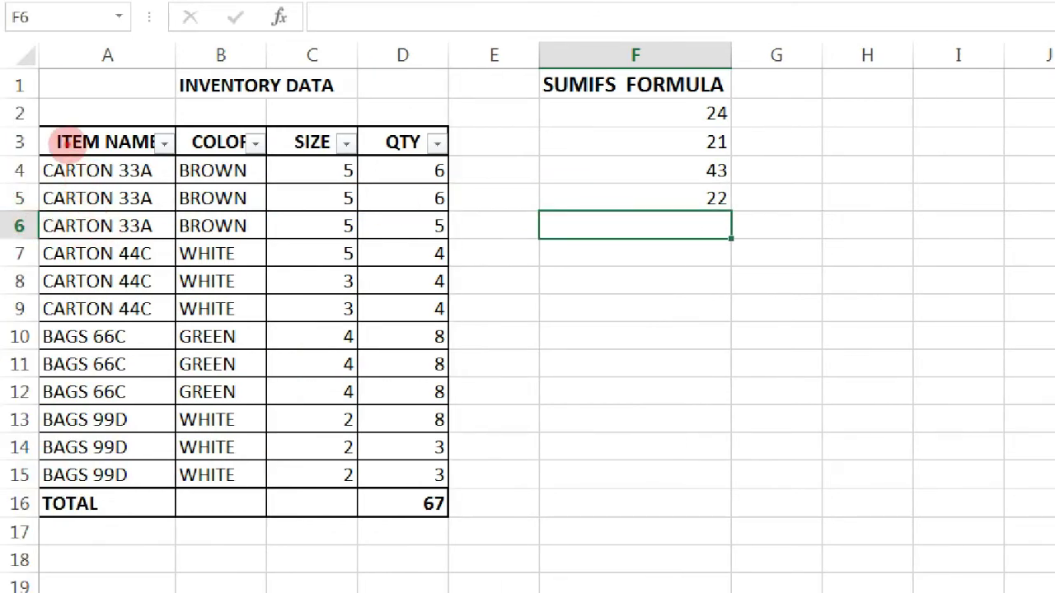
click(66, 142)
drag(62, 167, 65, 222)
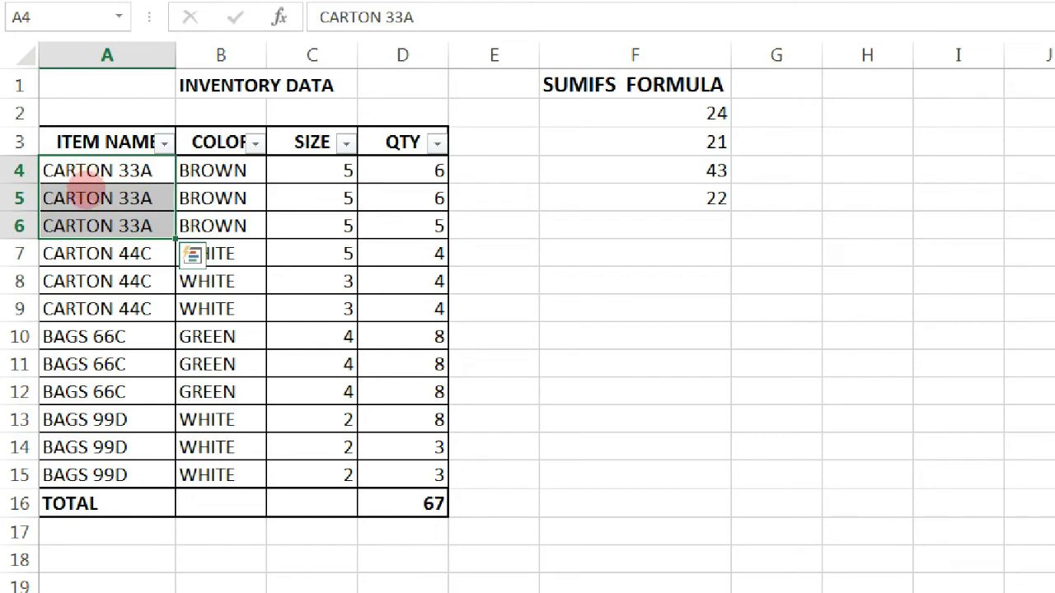
drag(82, 177, 65, 188)
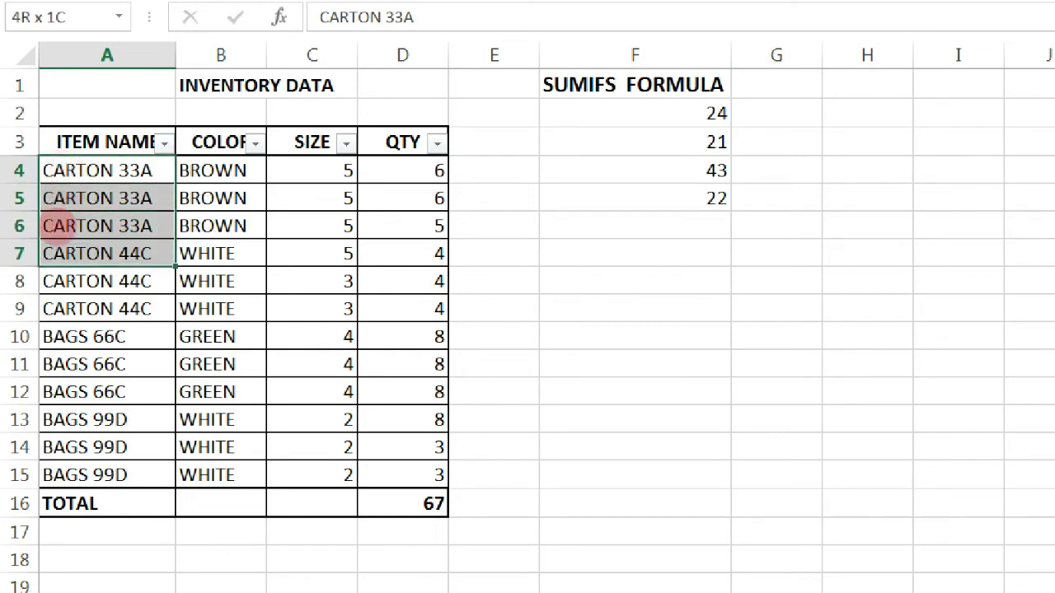
drag(60, 176, 45, 283)
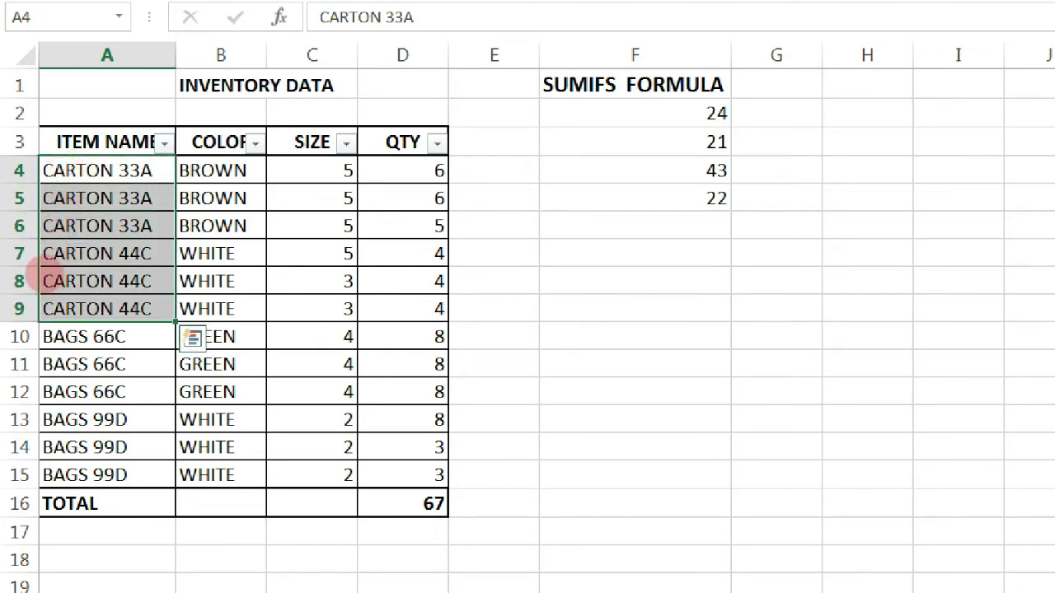
drag(49, 336, 49, 475)
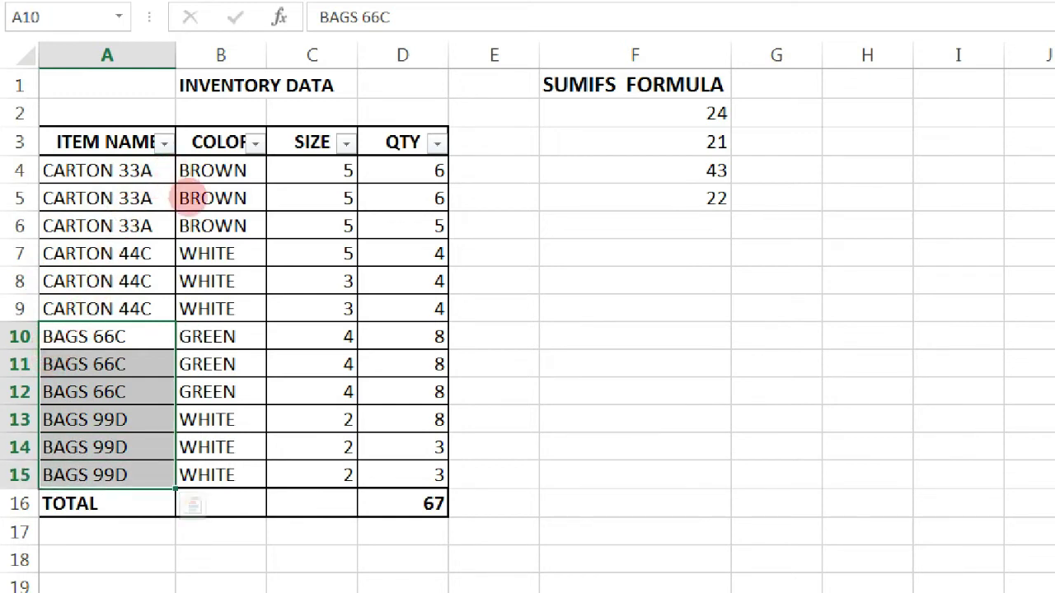
drag(69, 168, 69, 309)
click(634, 253)
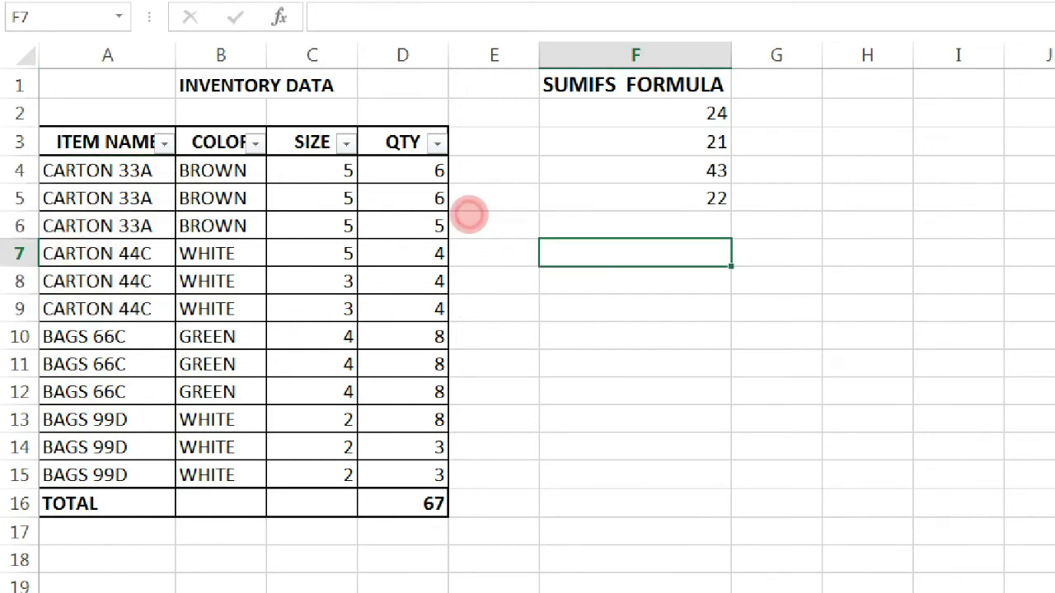
key(Up)
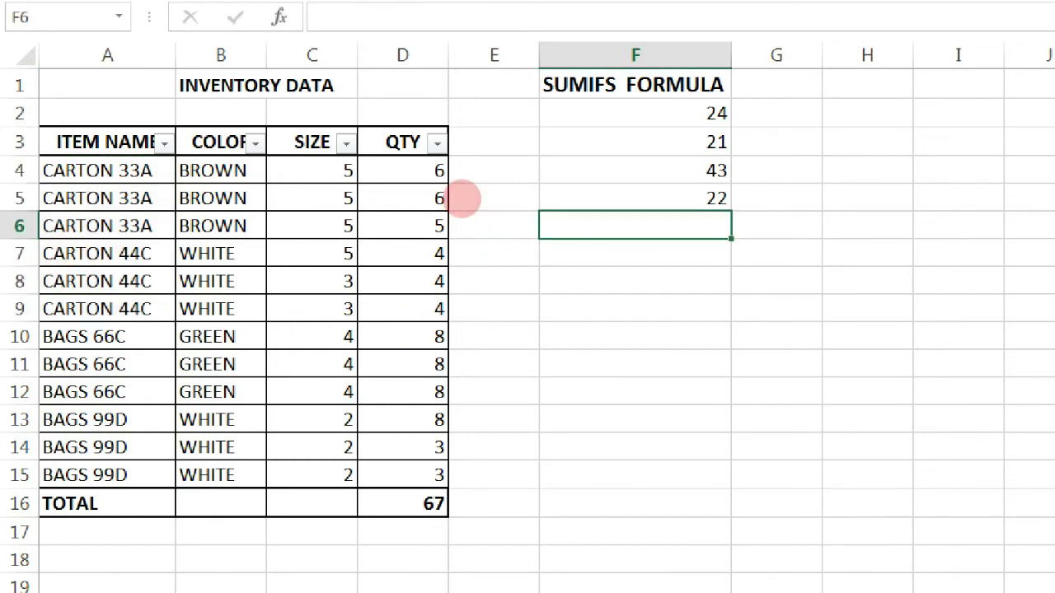
- Enter =SUMIFS(D4:D15,A4:A15,"CARTON*") in F6 so it returns 29
text(=)
text(S)
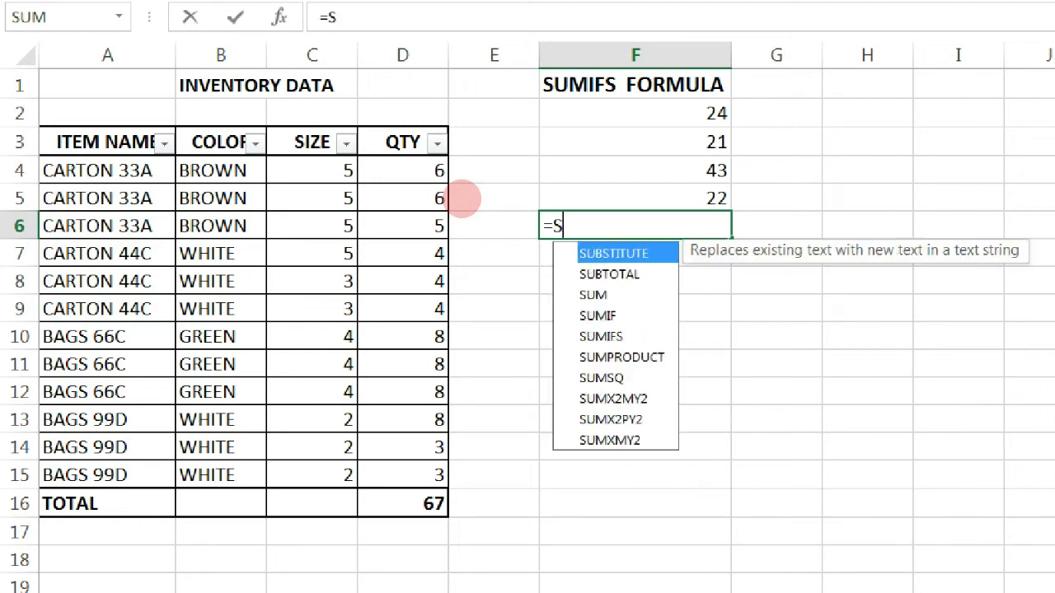
text(UMIFS()
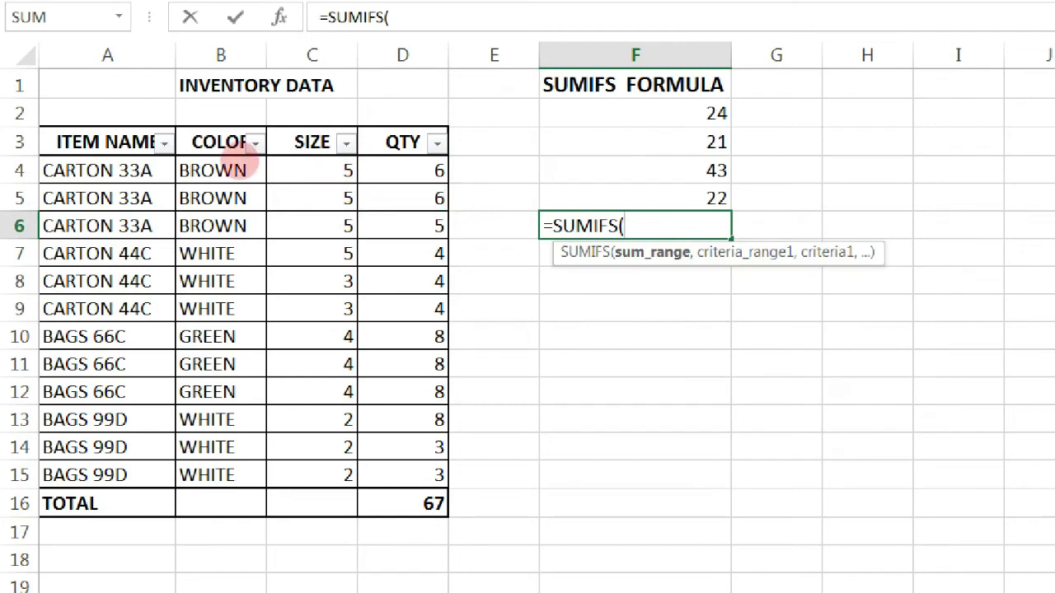
click(259, 167)
drag(259, 167, 264, 363)
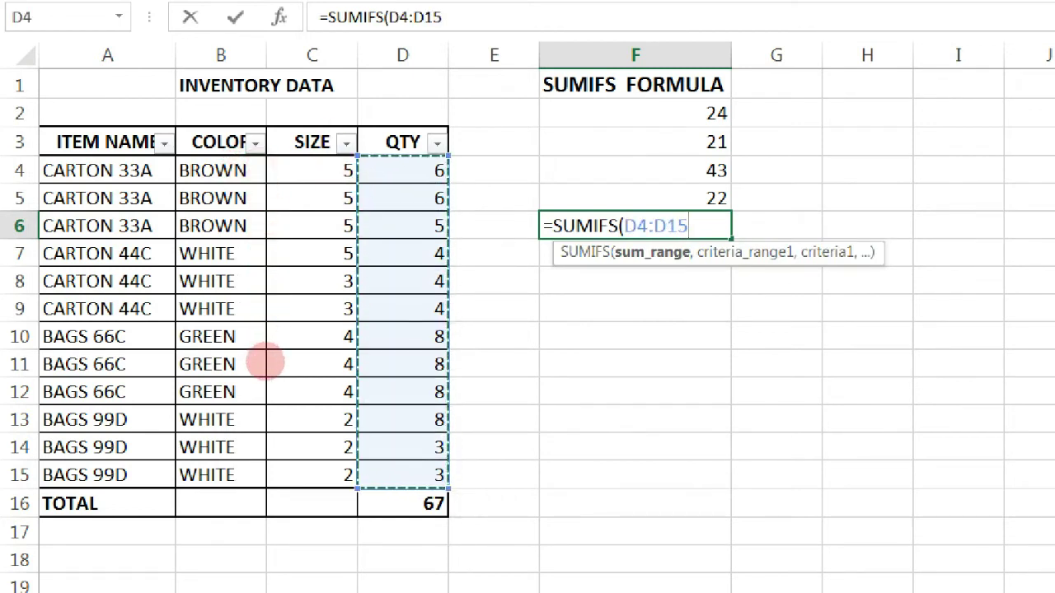
text(,)
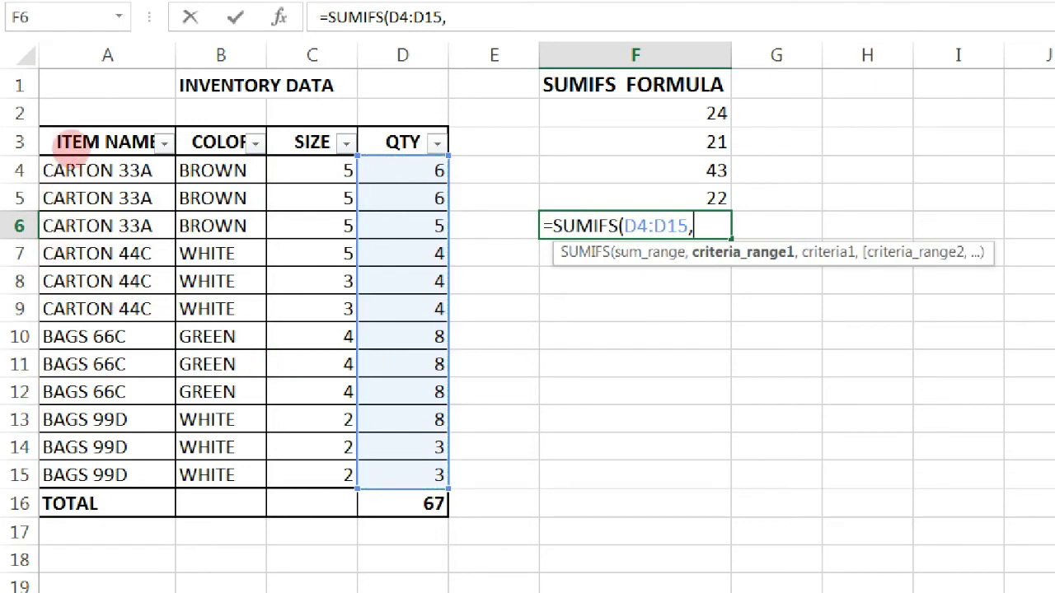
drag(71, 158, 59, 363)
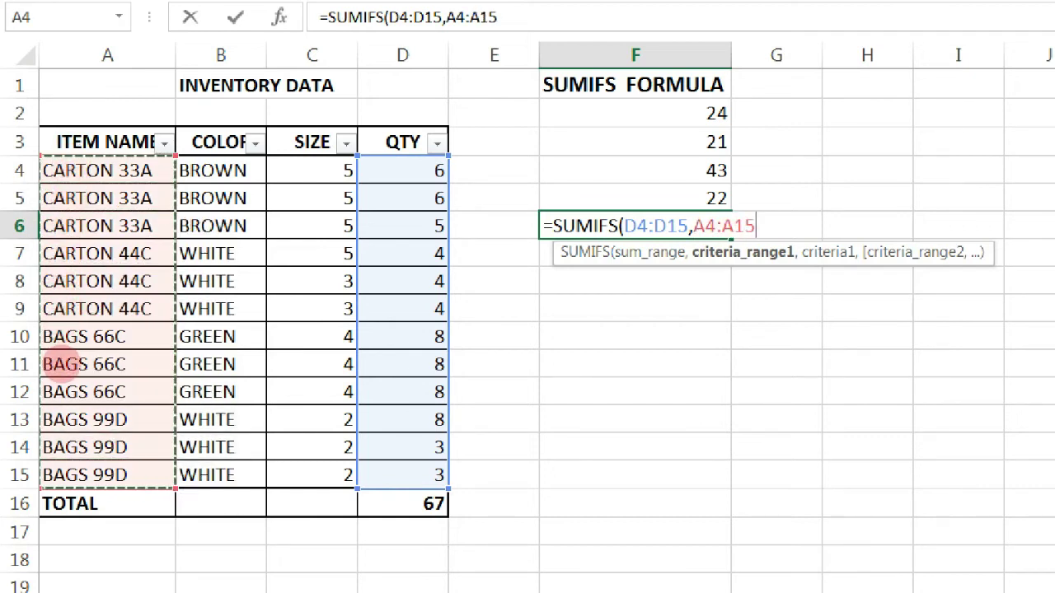
text(,")
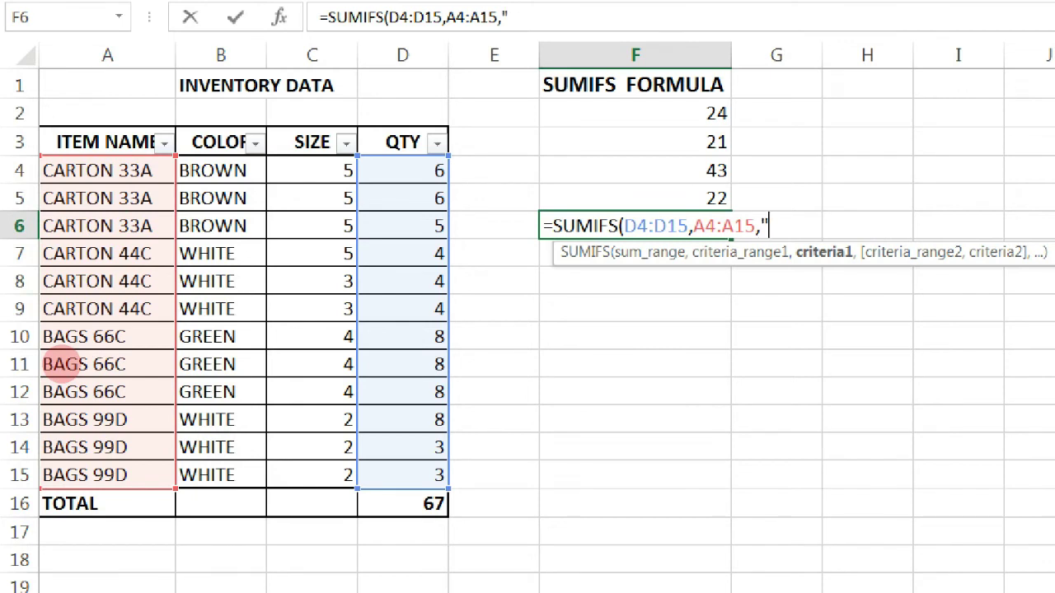
text(CAR)
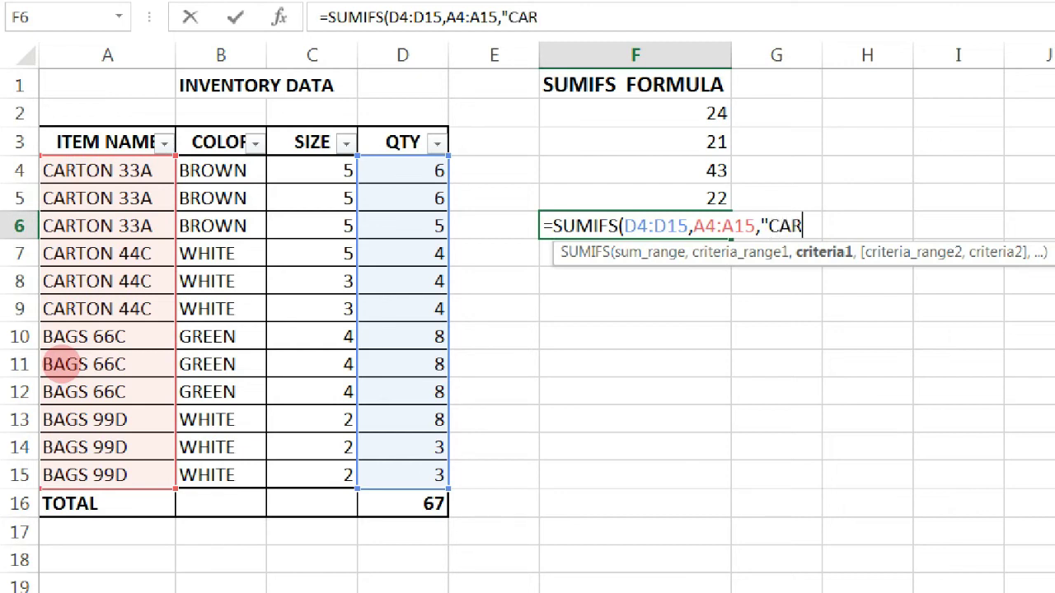
text(TON)
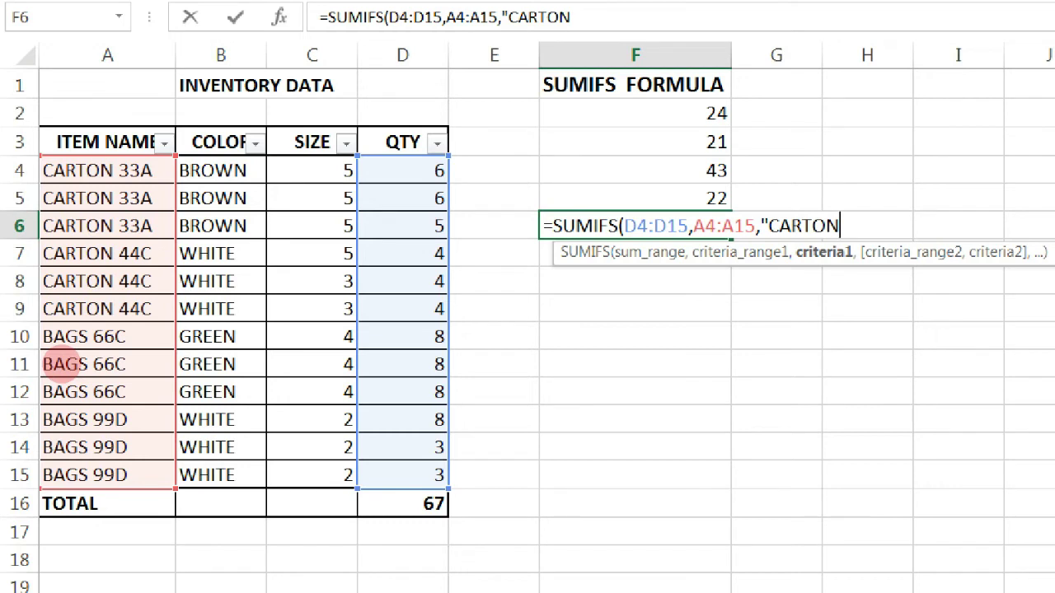
text(*)
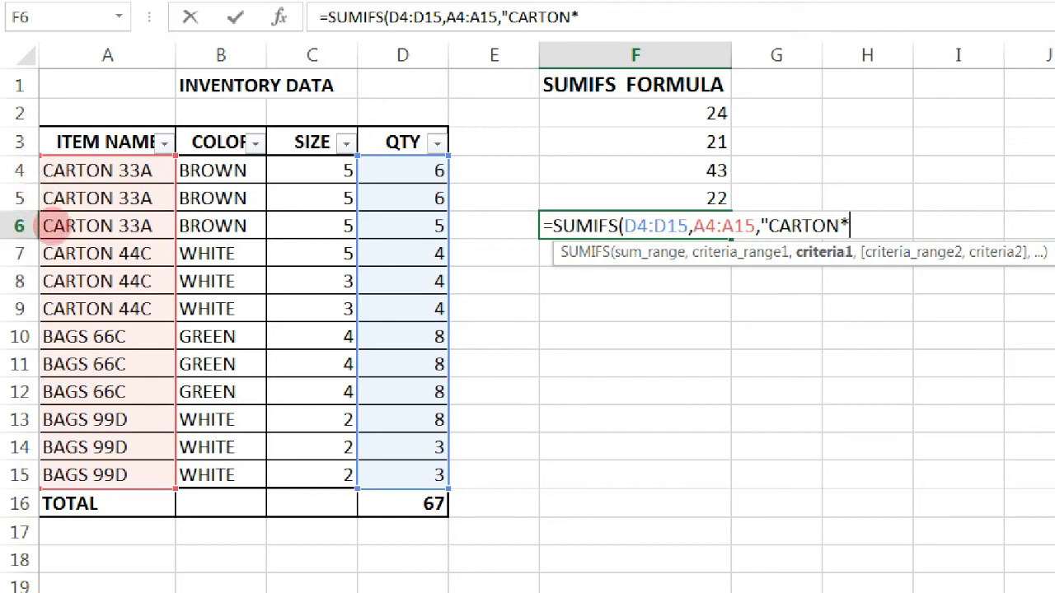
text(")
text())
key(Return)
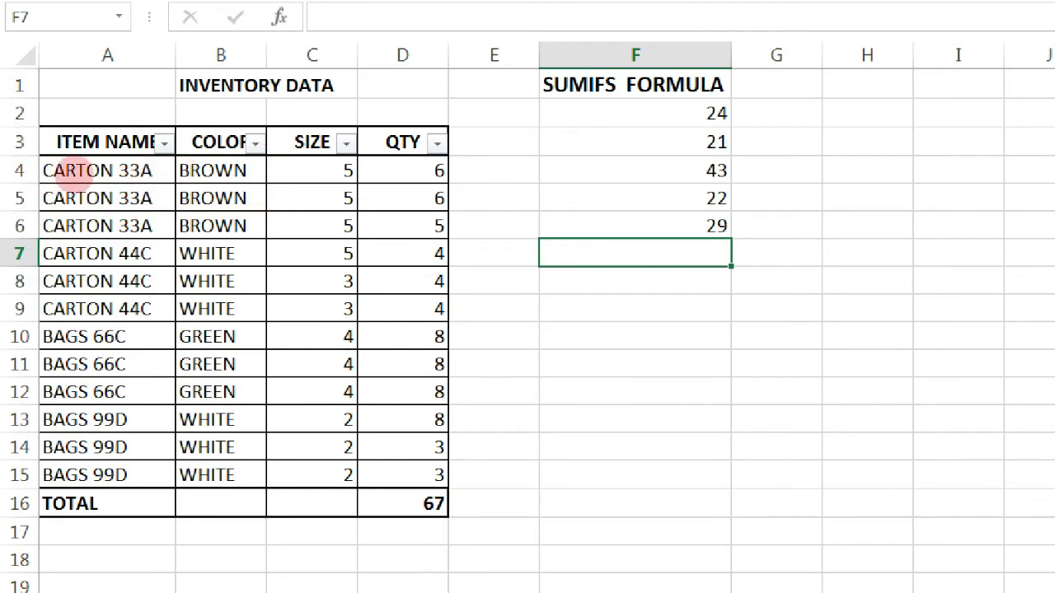
drag(402, 170, 403, 309)
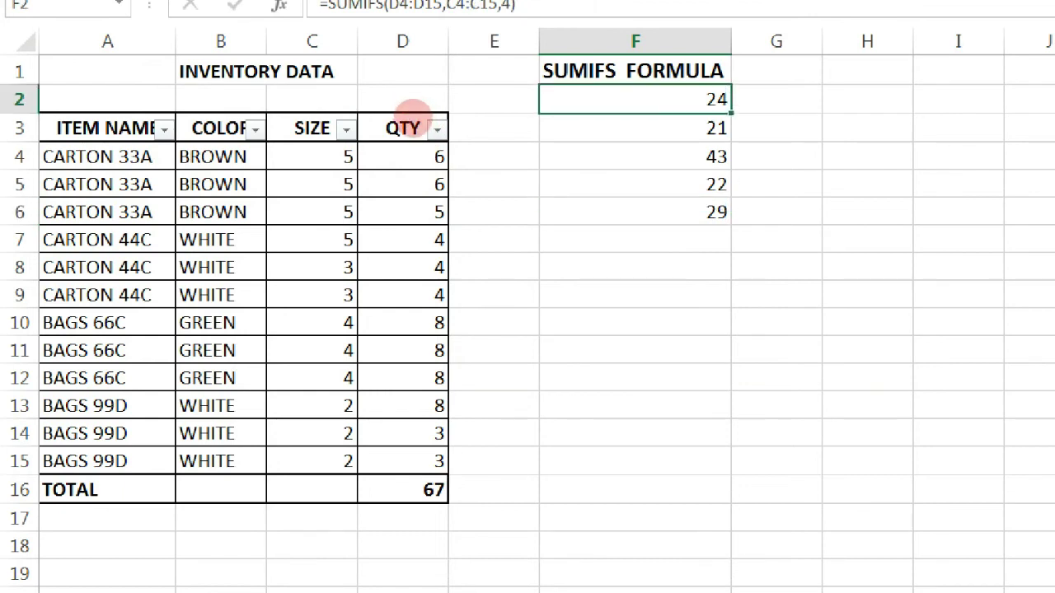
drag(417, 155, 416, 196)
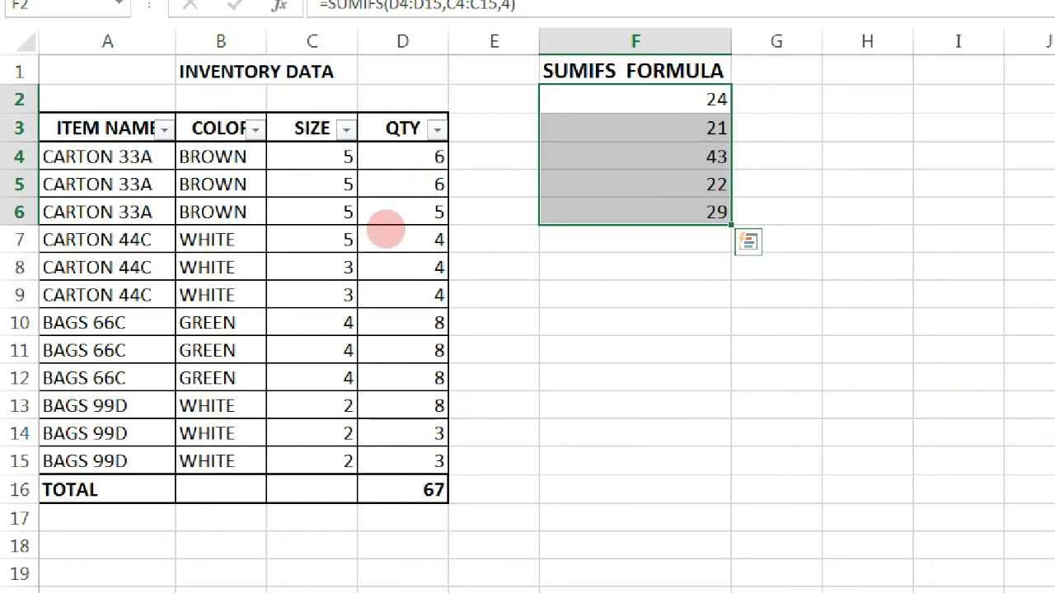
click(387, 229)
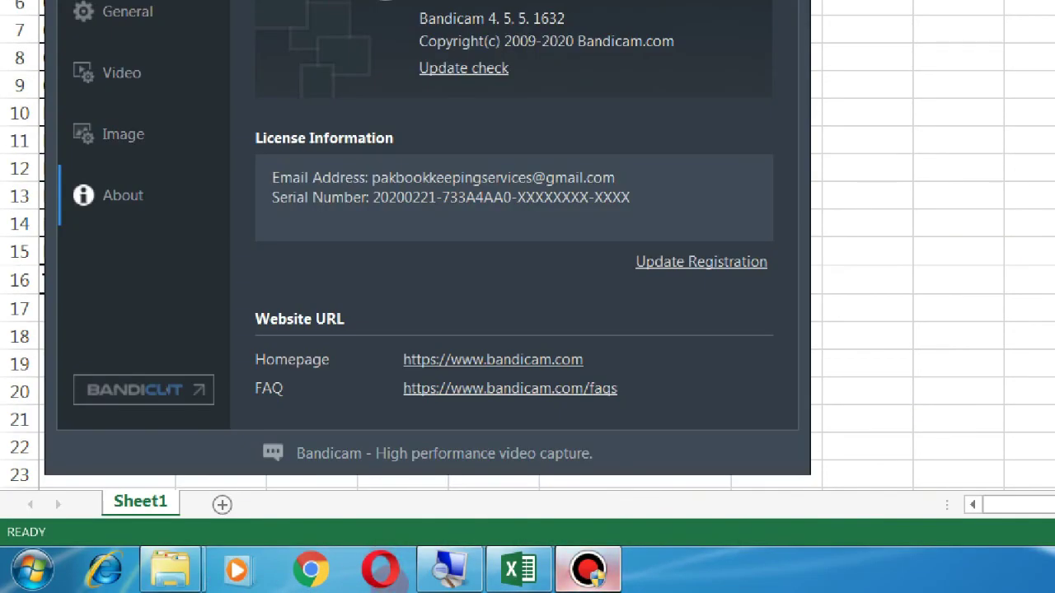
- Close the Bandicam recorder window from its taskbar icon
right_click(589, 568)
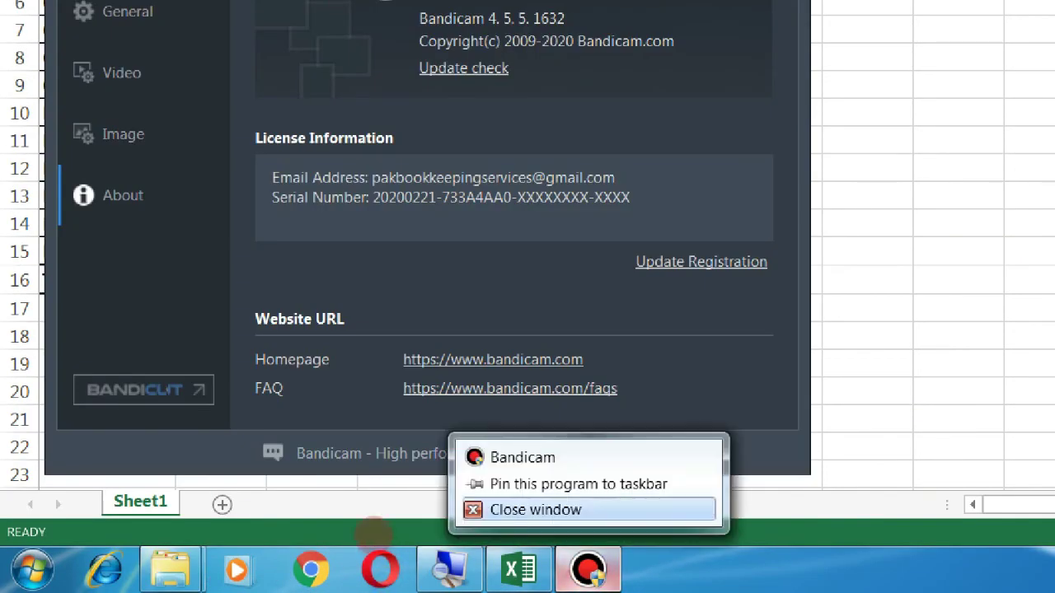
click(527, 509)
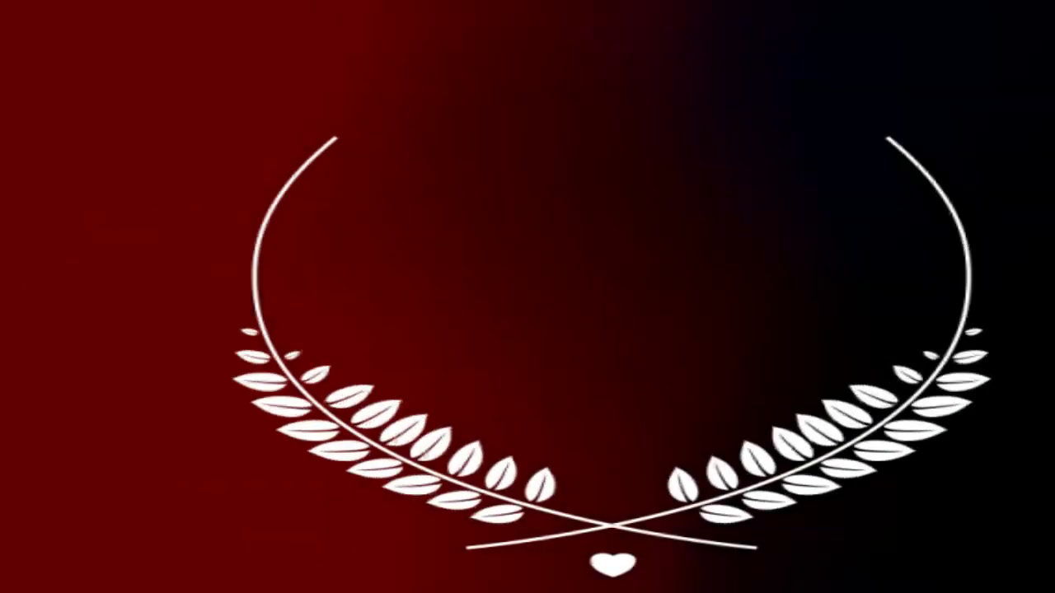